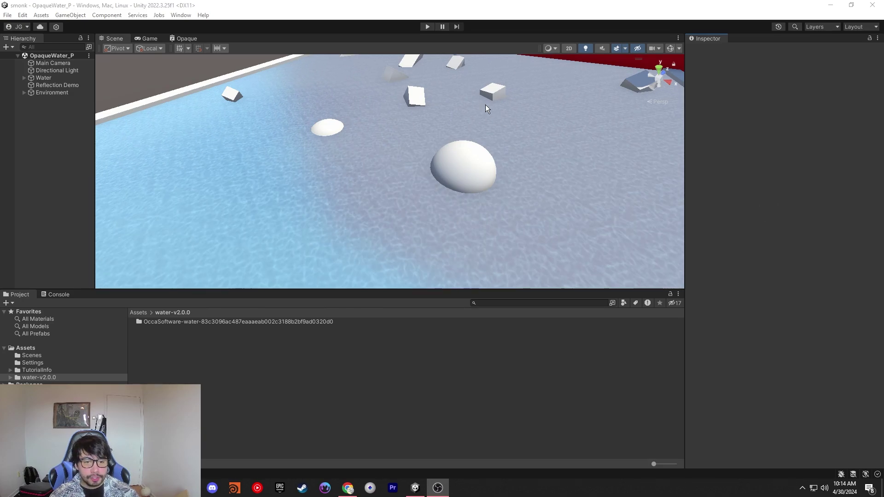
- Select Water, glance at Reflection Demo, then reselect Water to show M_OpaqueWater in the Inspector
left_click(53, 79)
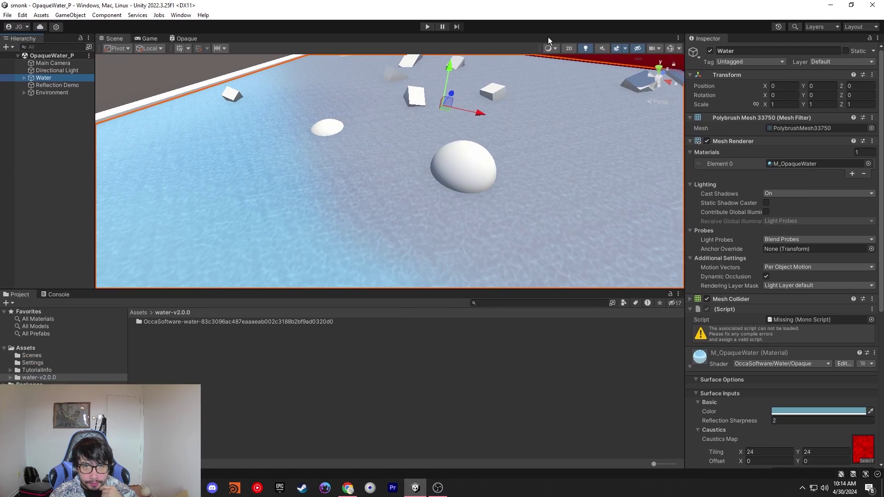
mouse_move(525, 9)
left_mouse_down()
mouse_move(519, 496)
mouse_move(508, 374)
left_mouse_up()
left_click(830, 370)
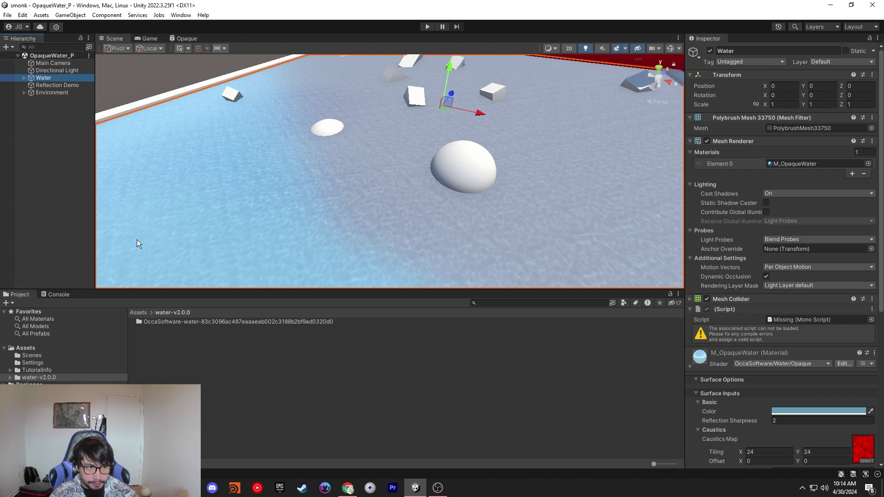
left_click(25, 100)
left_click(41, 84)
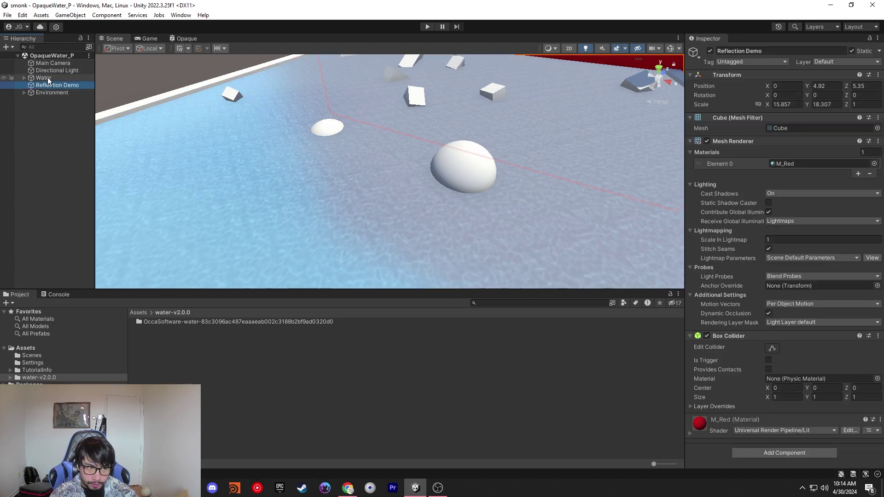
left_click(48, 78)
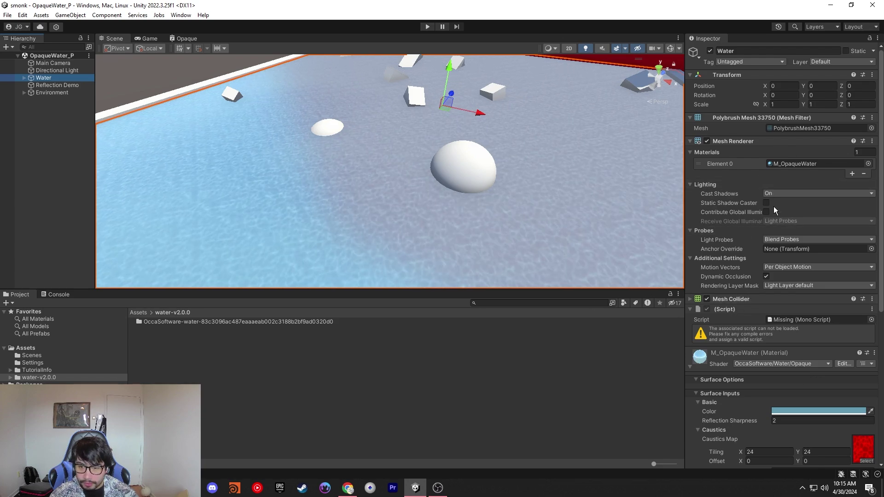
- Set M_OpaqueWater's base Color to red (hex C83618) in the Color picker
scroll(774, 206, "down", 2)
scroll(786, 251, "down", 2)
scroll(785, 258, "down", 2)
scroll(742, 254, "down", 2)
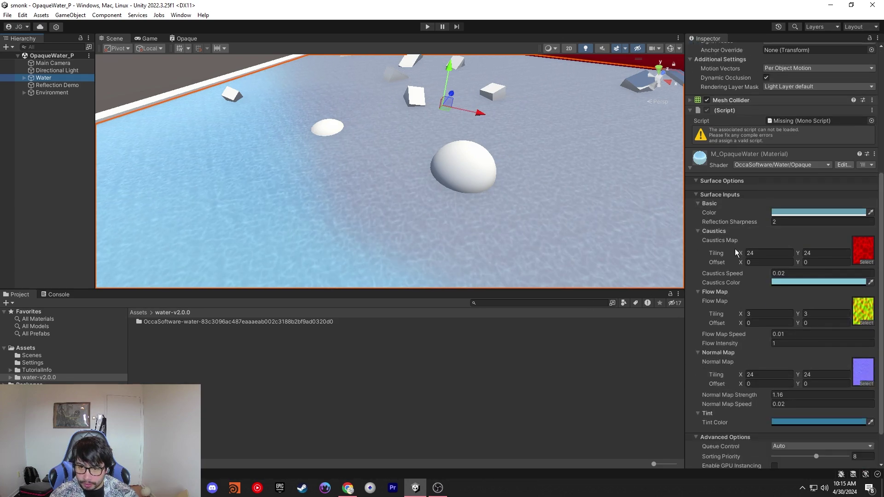
left_click(781, 212)
left_click(870, 276)
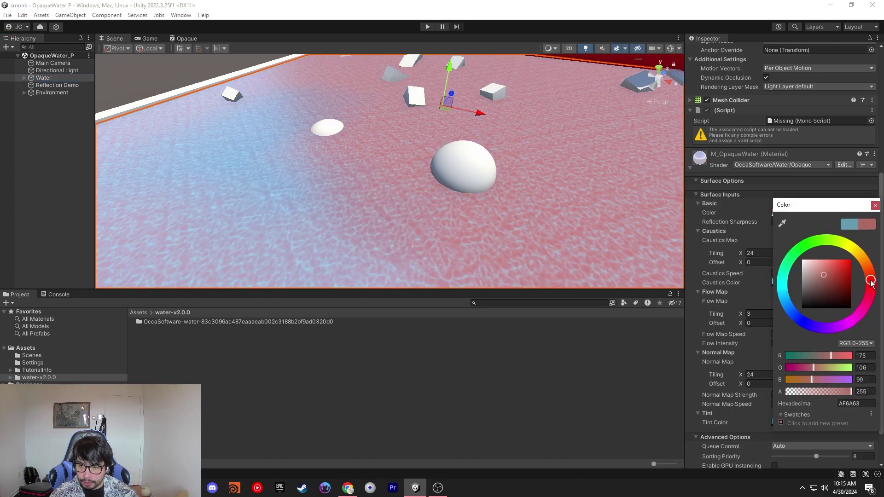
left_click_drag(839, 281, 846, 270)
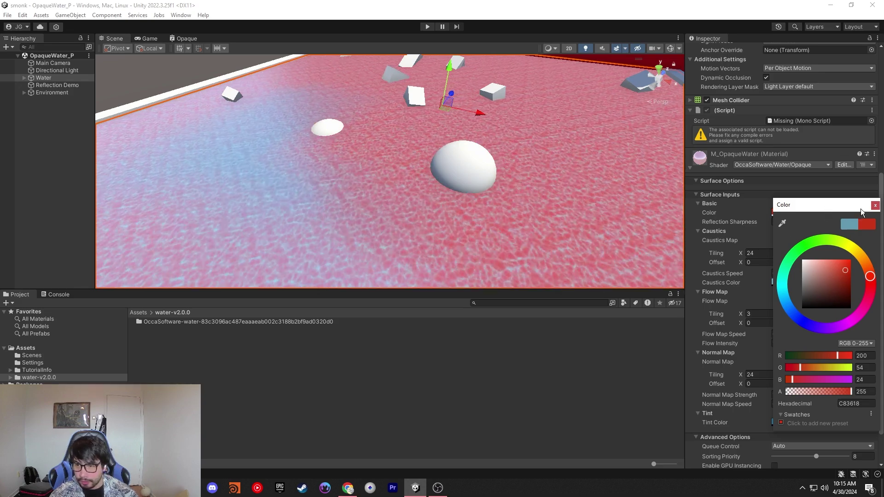
key("Return")
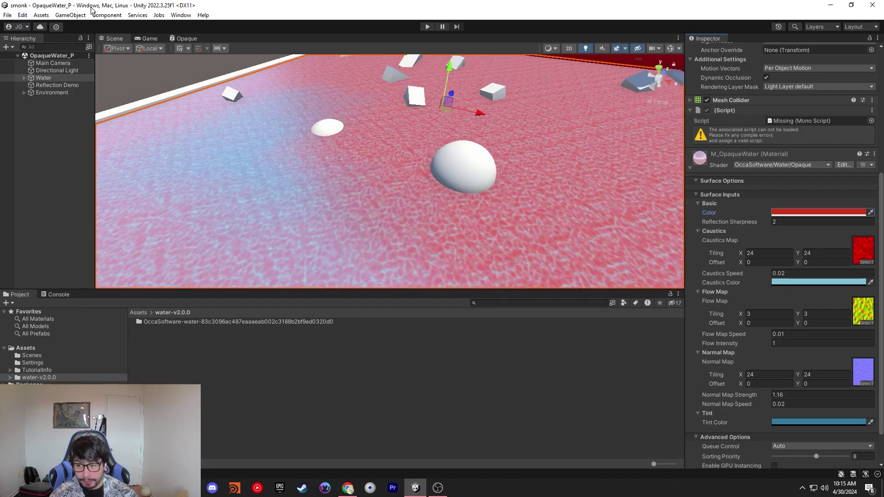
- Set the water's Tint Color to a bright orange-red
left_click(841, 420)
left_click(869, 326)
left_click_drag(869, 326, 856, 293)
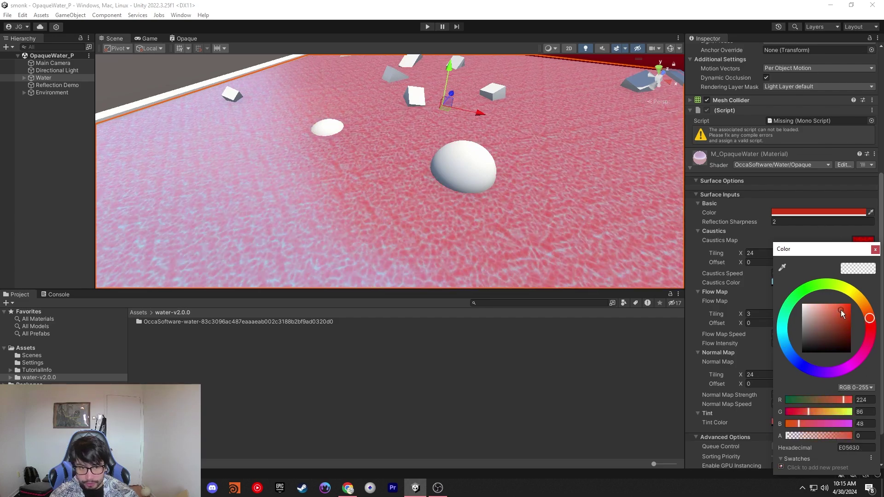
left_click(876, 249)
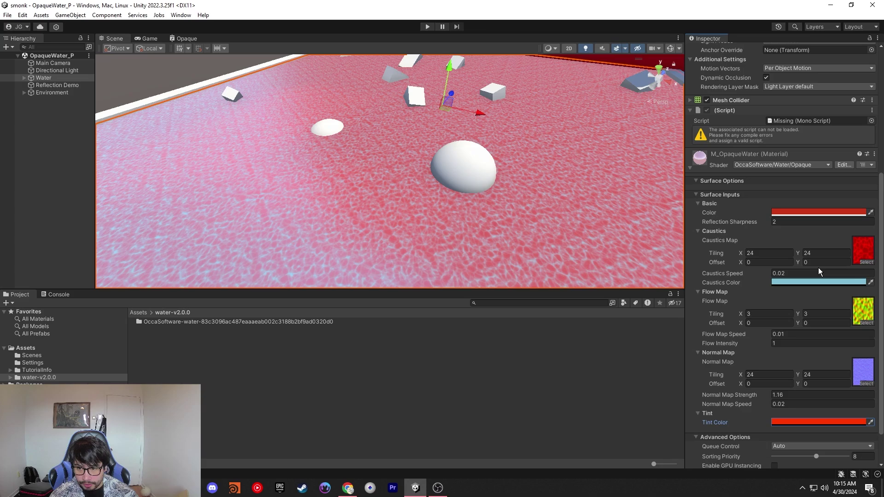
- Make the Caustics Color bright red, then undo the colour changes back to blue
left_click(823, 283)
left_click(843, 318)
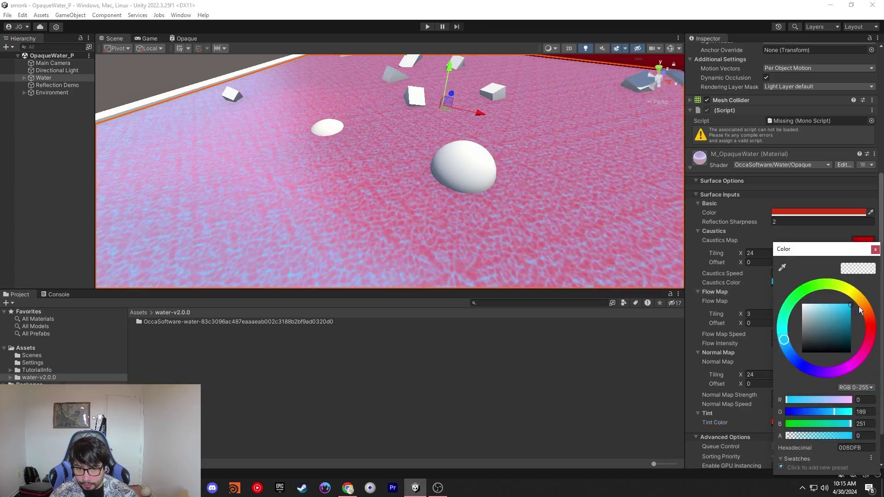
mouse_move(844, 319)
left_mouse_down()
mouse_move(851, 305)
mouse_move(874, 324)
left_mouse_up()
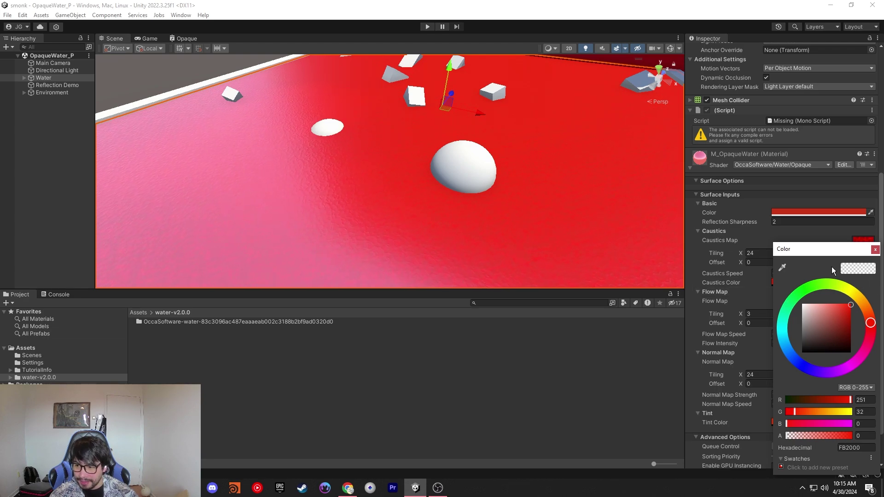
left_click(875, 250)
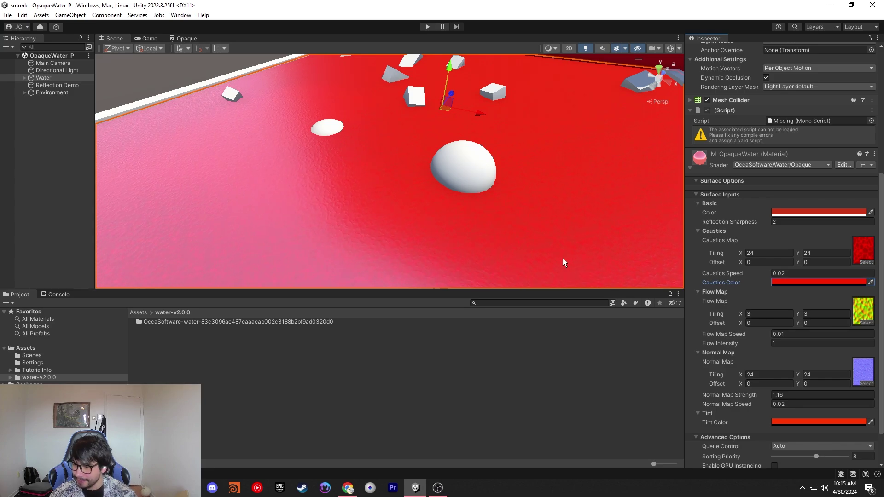
key("ctrl+z")
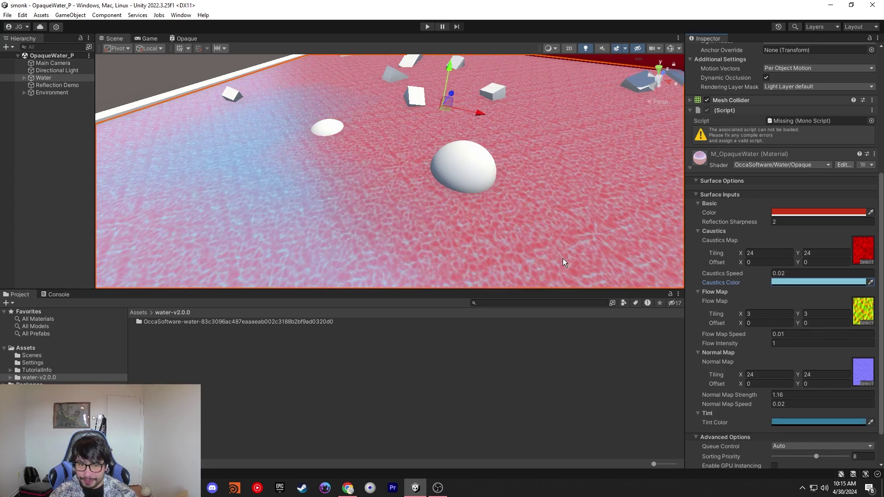
key("ctrl+z")
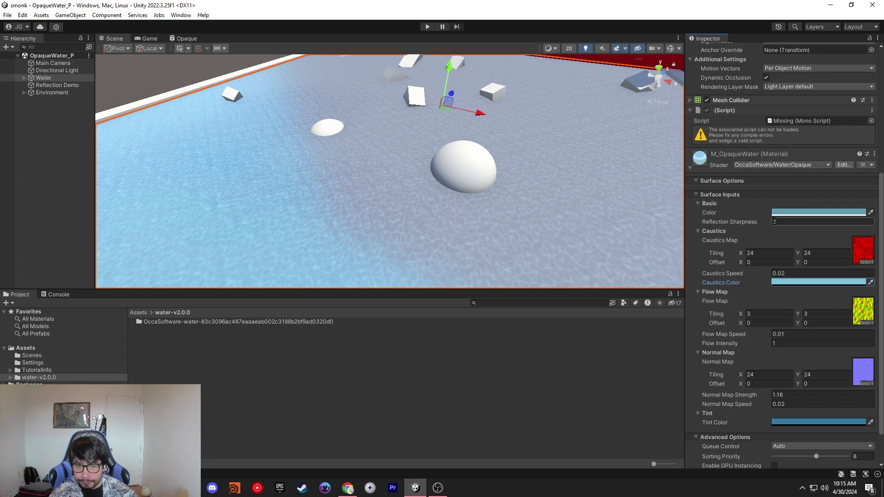
mouse_move(770, 222)
left_mouse_down()
mouse_move(850, 226)
mouse_move(739, 221)
mouse_move(763, 220)
left_mouse_up()
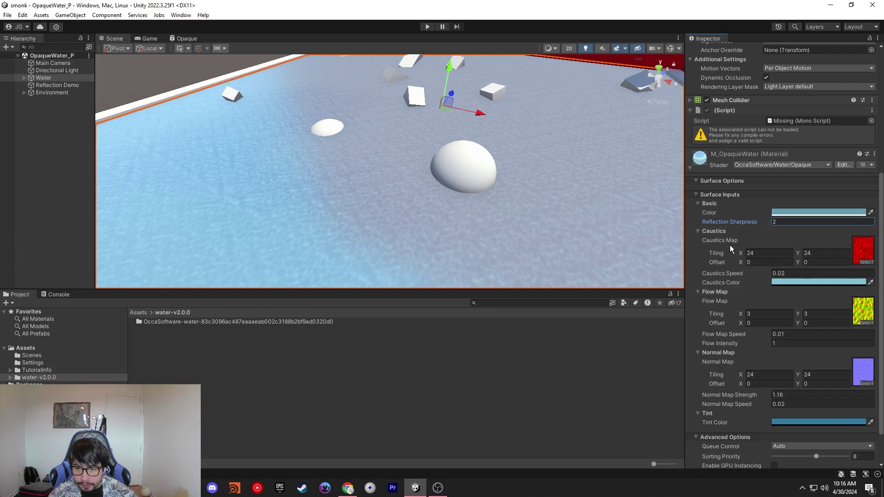
left_click(766, 253)
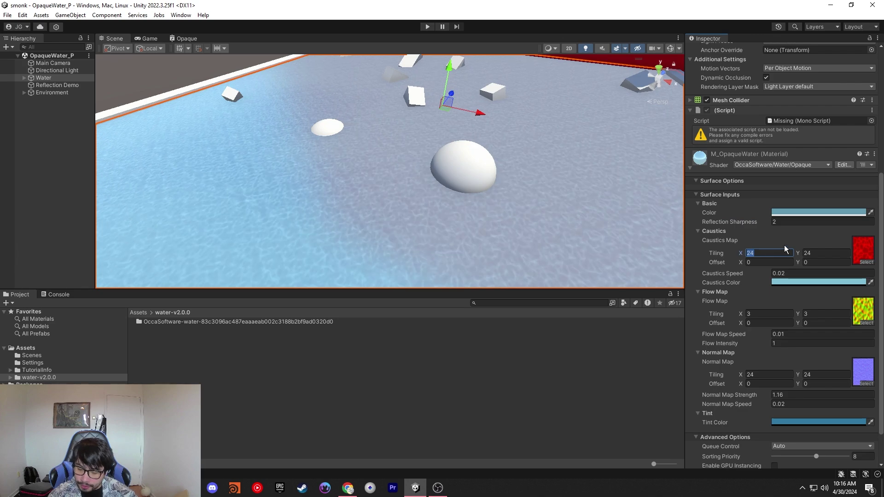
type("100")
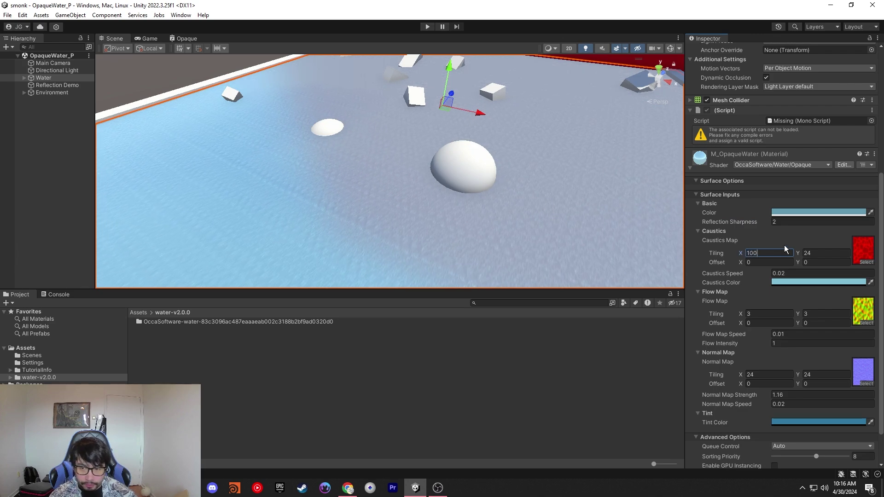
key("Escape")
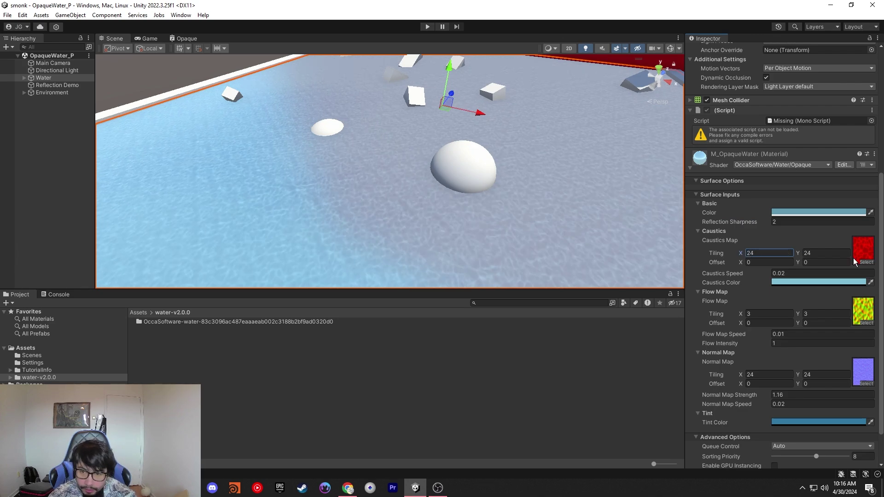
type("5")
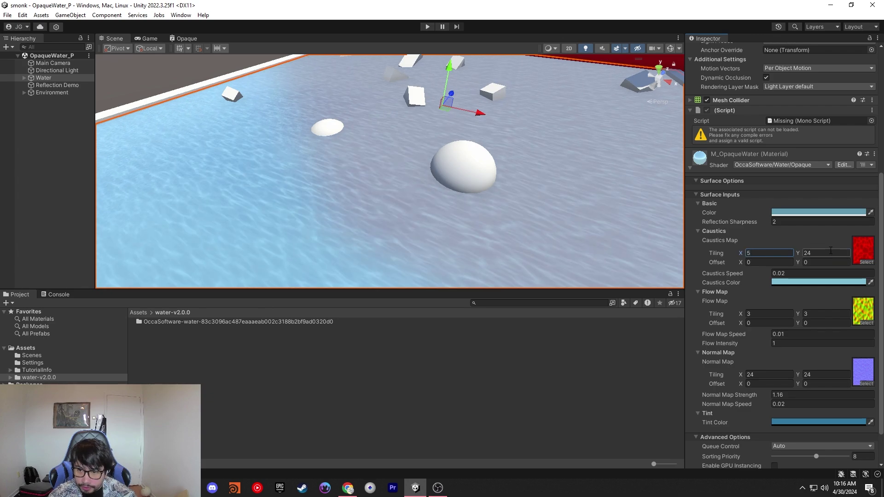
left_click(827, 249)
type("5")
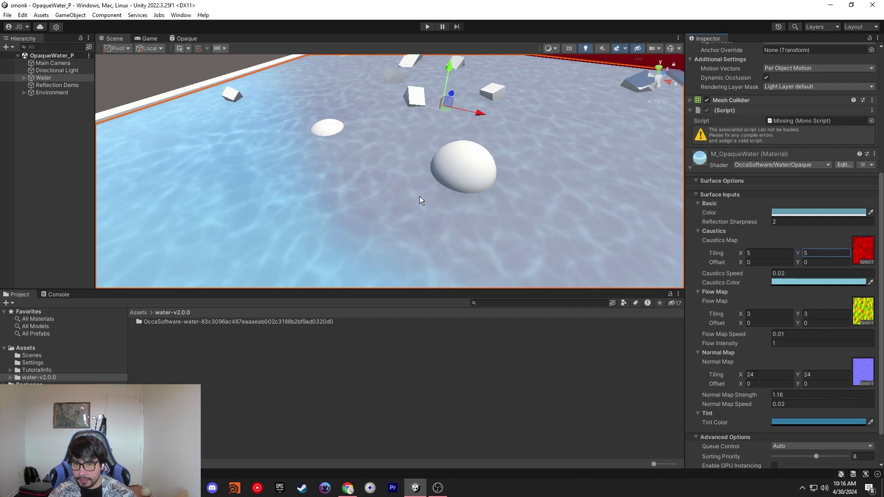
type("24")
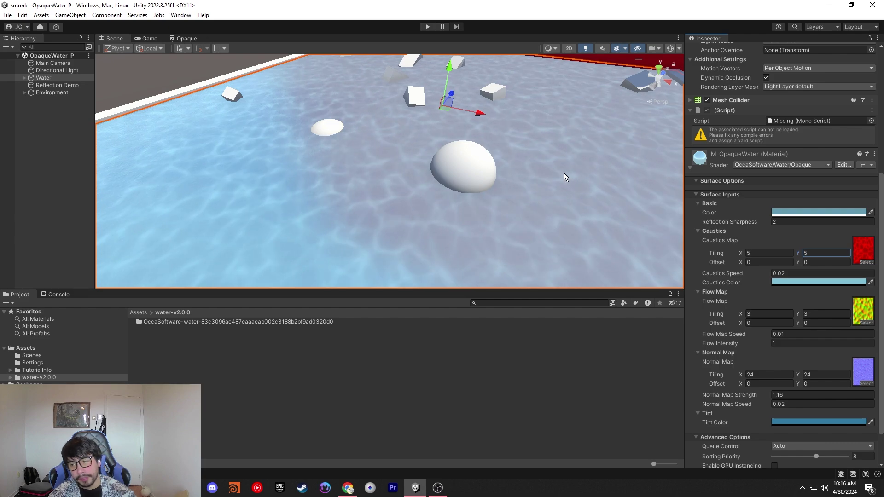
left_click(769, 253)
type("24")
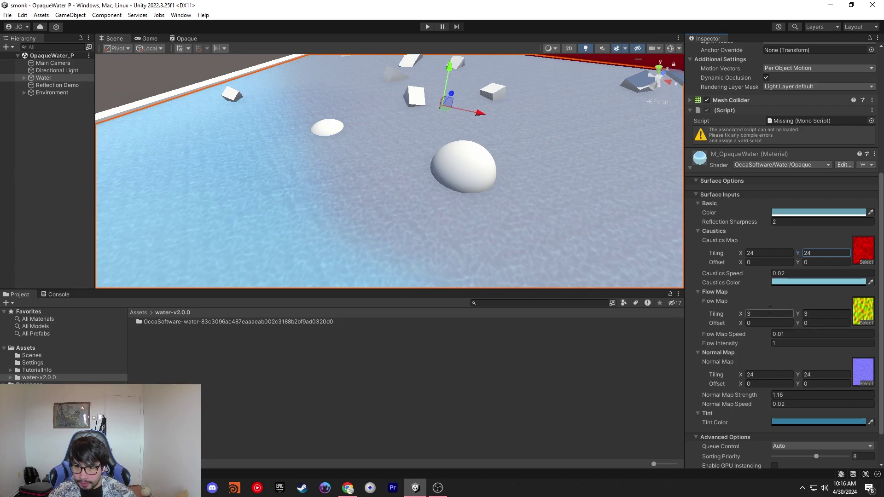
left_click(762, 262)
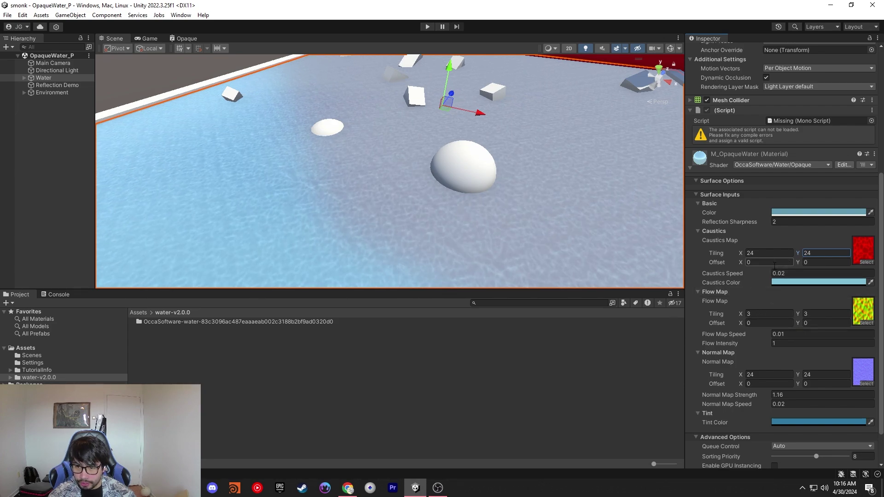
type("5")
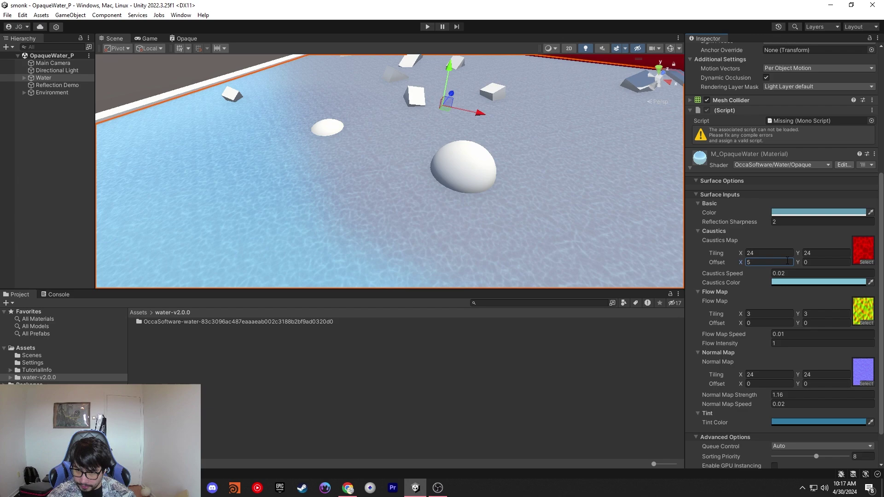
type("0")
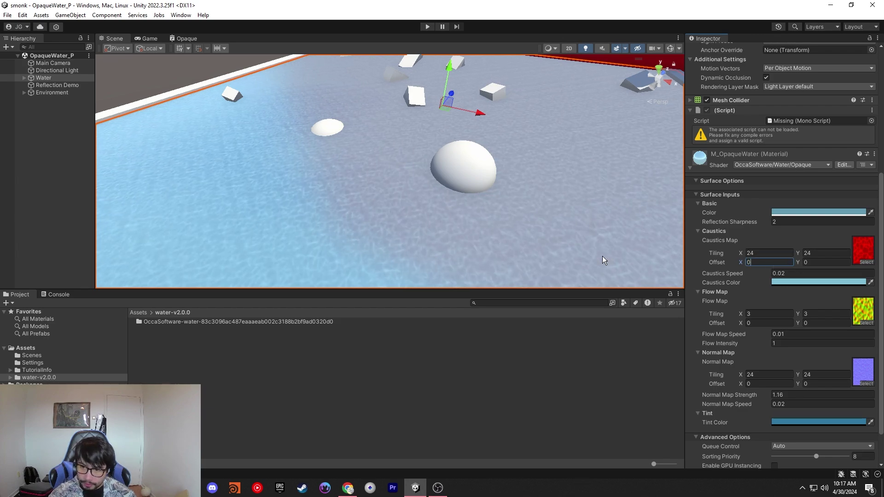
- Change the material's Caustics Speed from 0.02 to 0.01
left_click(800, 271)
type("0.01")
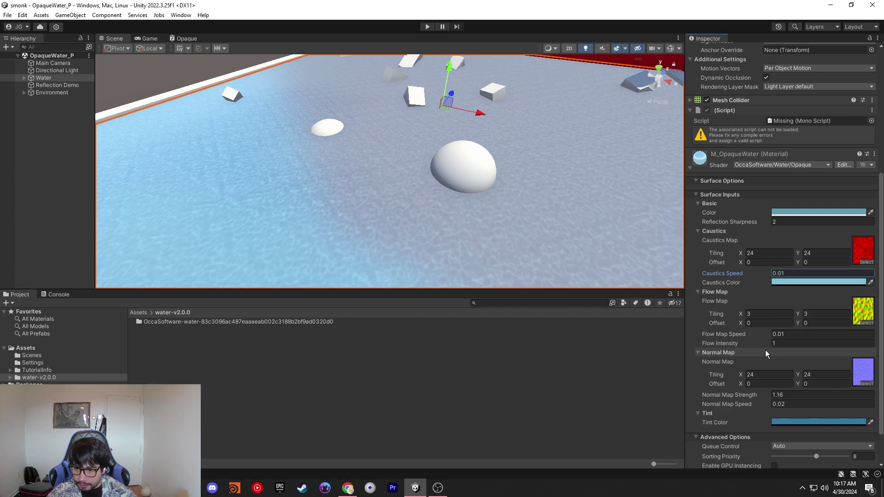
scroll(737, 352, "down", 1)
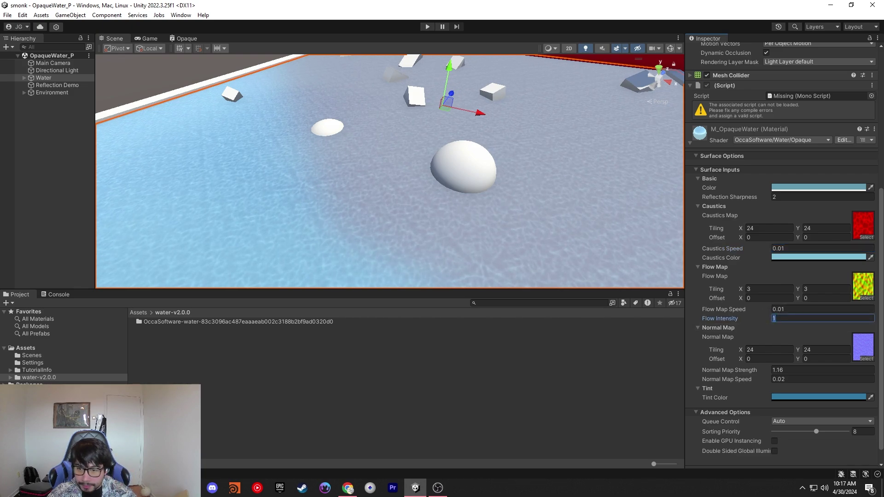
- Enter 0.01 for Flow Map Speed, and try Flow Intensity at 2 and 100 before returning it to 1
left_click(790, 310)
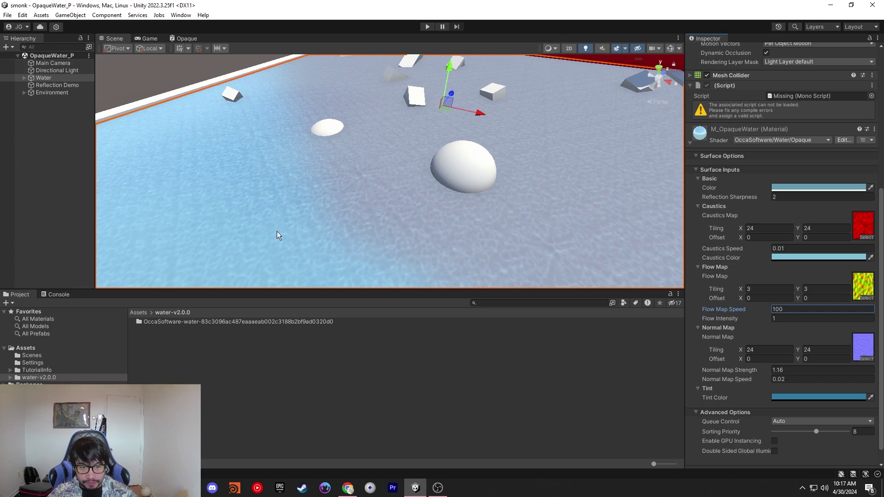
type("0.01")
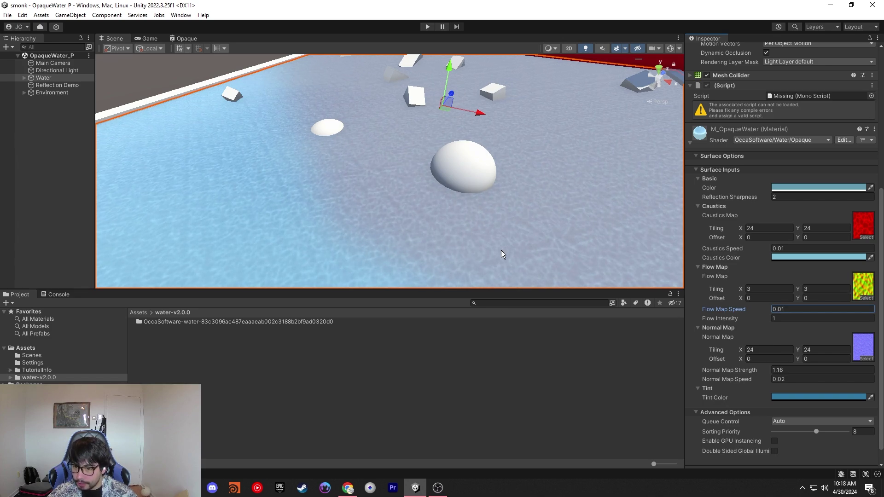
left_click(794, 319)
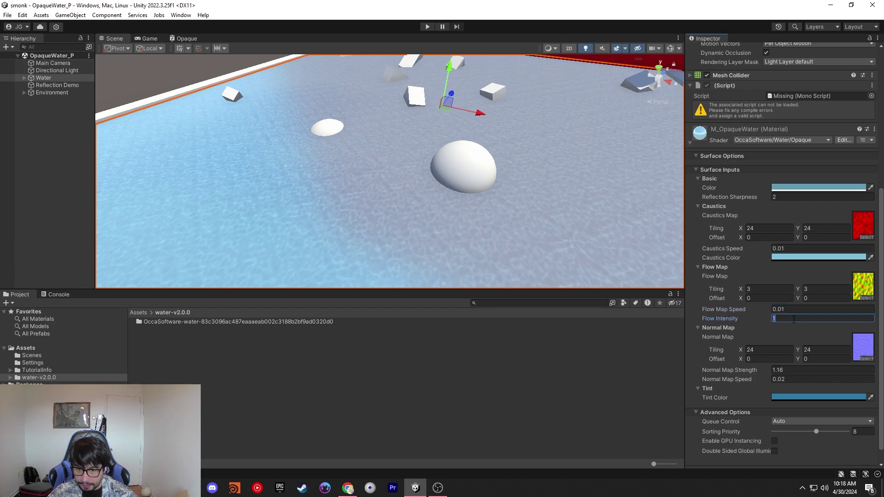
type("2")
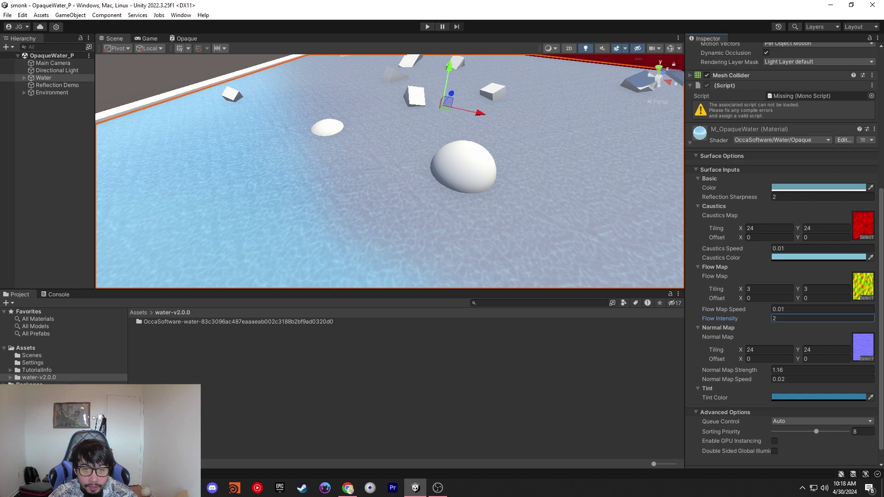
left_click(733, 319)
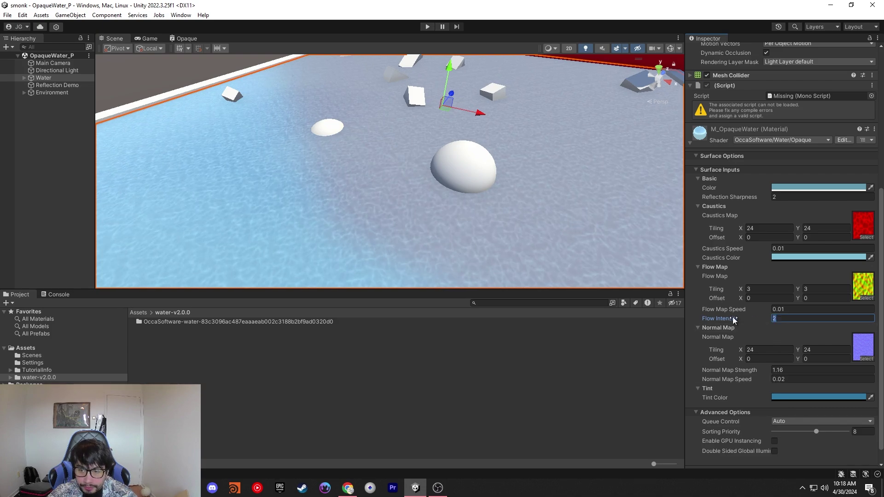
type("100")
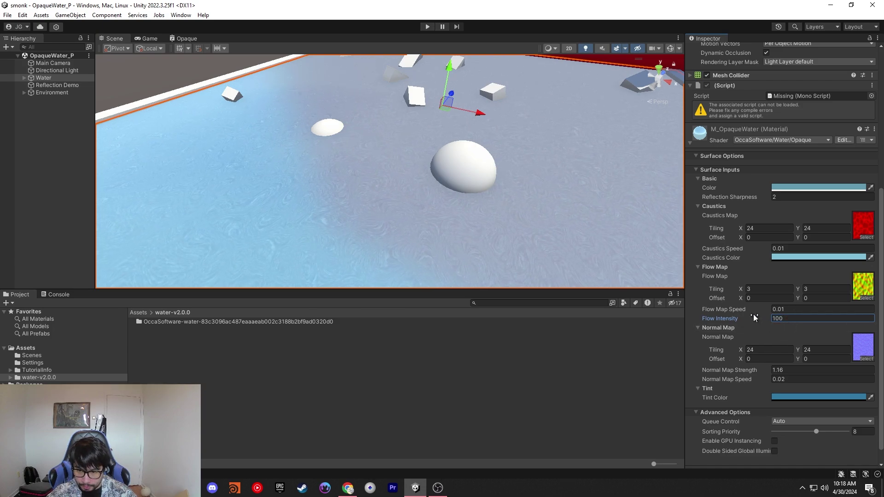
key("BackSpace")
key("BackSpace")
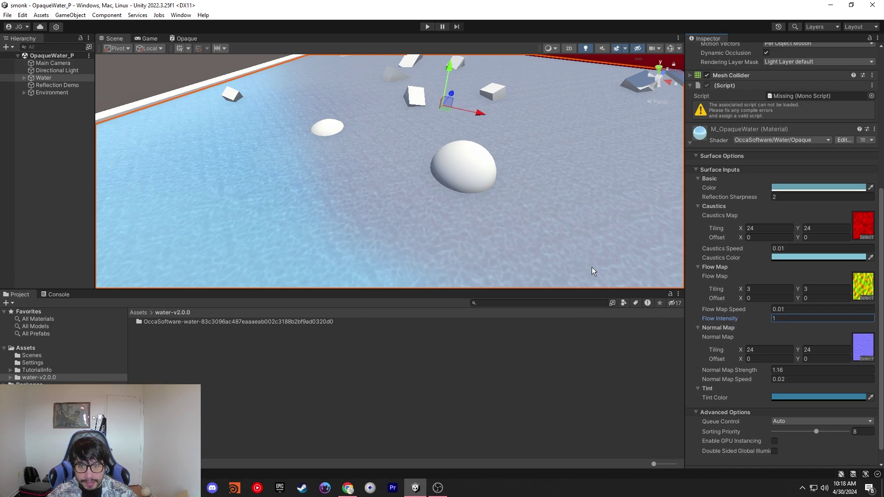
- Play the game in the Game view, maximizing it briefly to preview the water
left_click(148, 40)
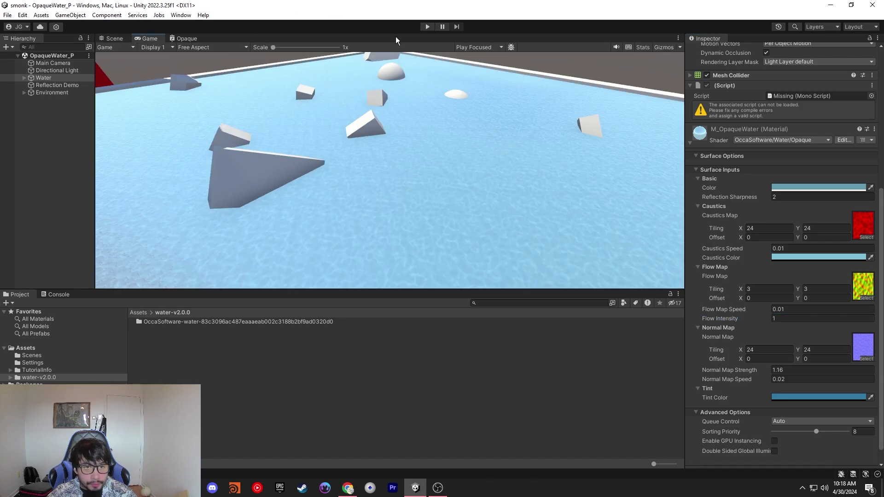
left_click(428, 27)
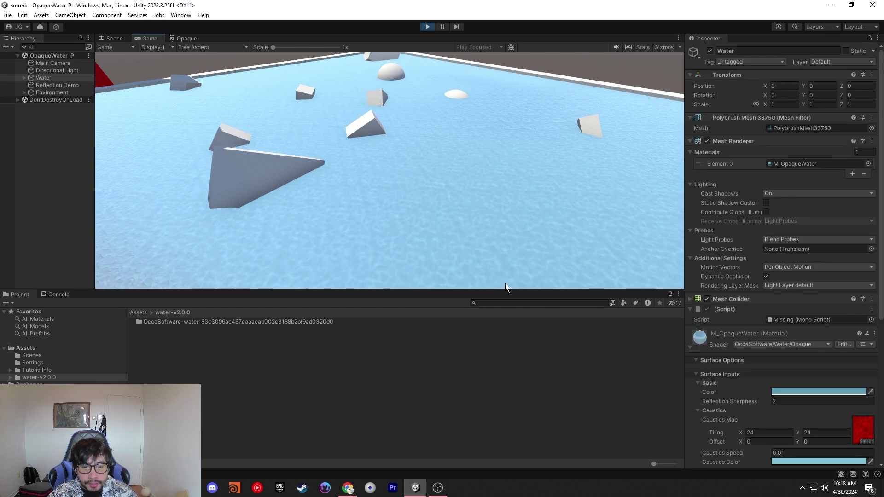
double_click(159, 38)
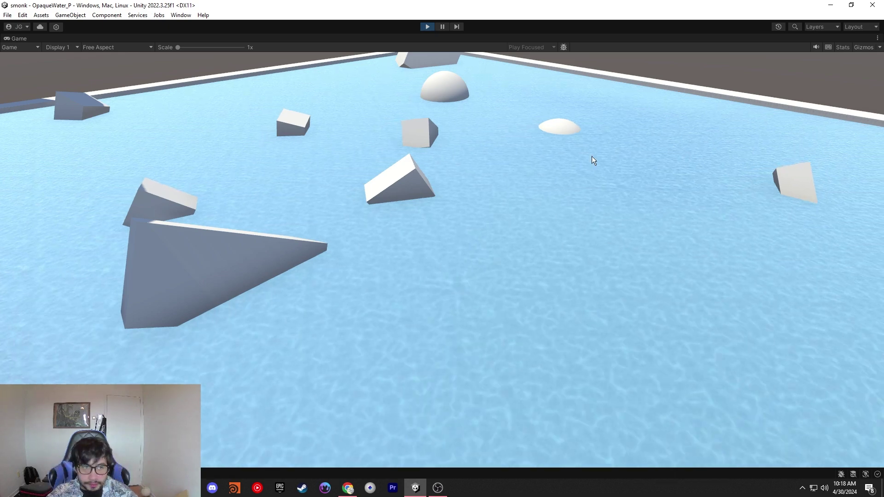
double_click(20, 41)
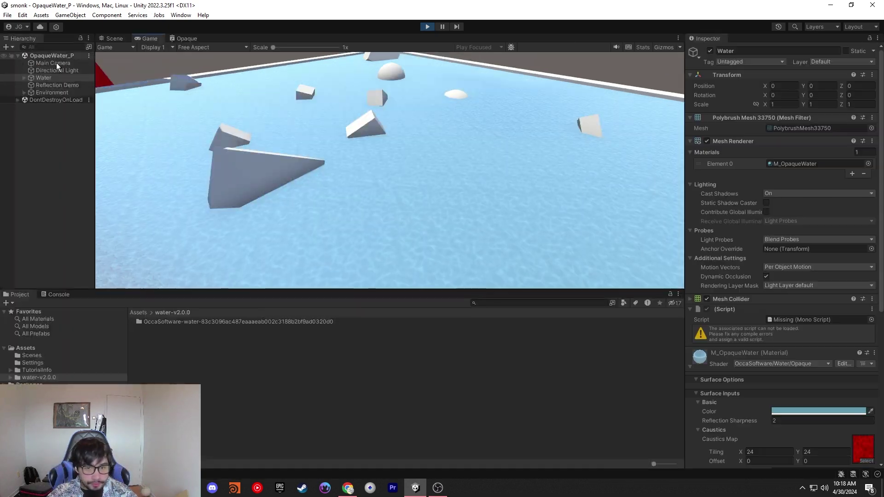
- Raise the water material's Flow Intensity to 2.5
scroll(741, 367, "down", 5)
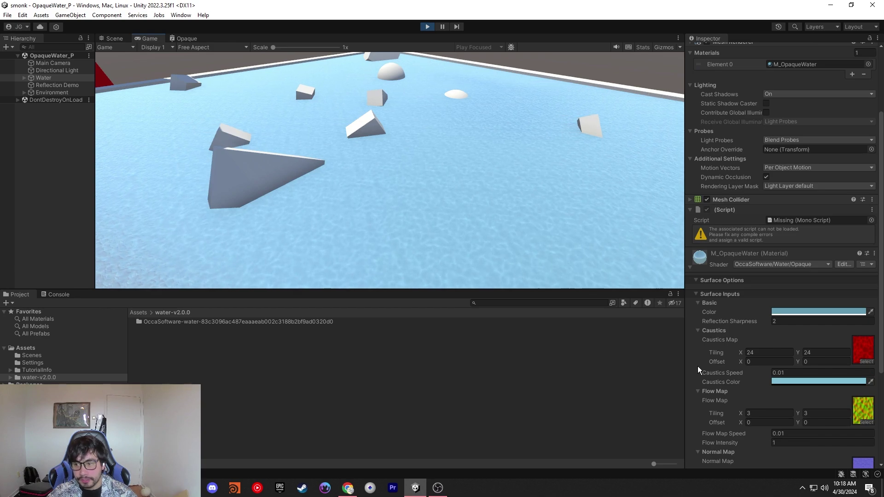
scroll(717, 376, "down", 1)
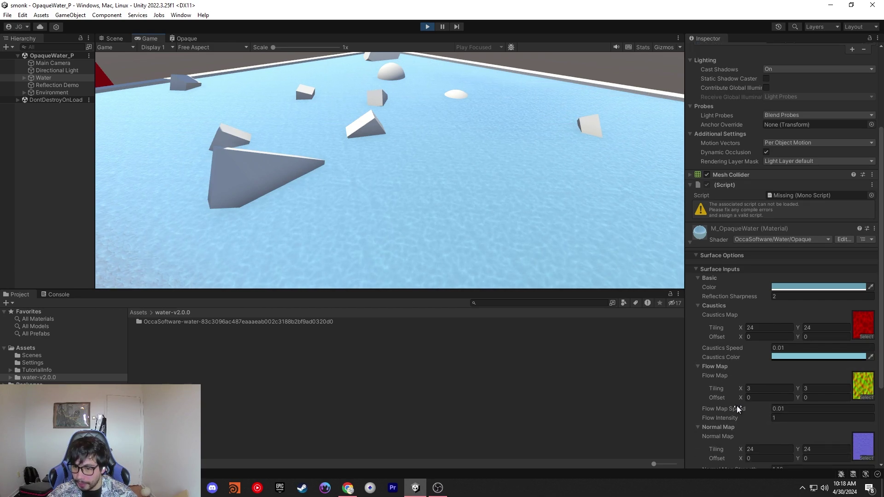
scroll(763, 425, "down", 1)
left_click(776, 393)
type("5")
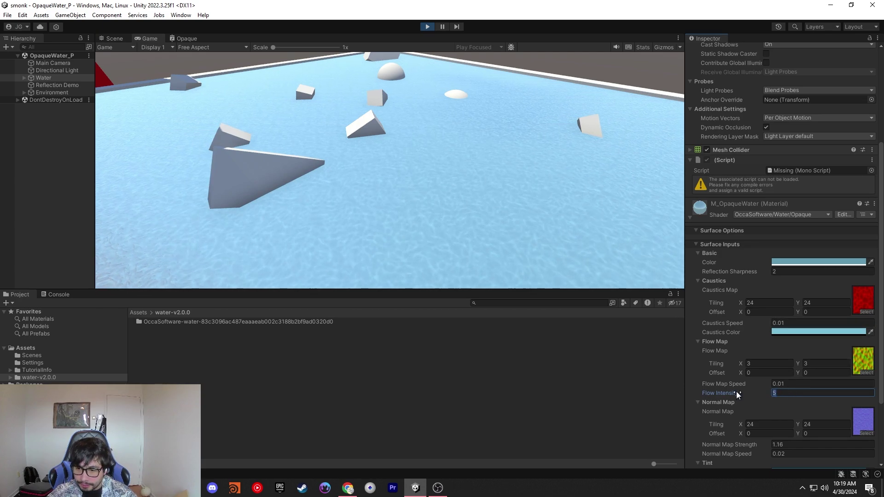
type("0")
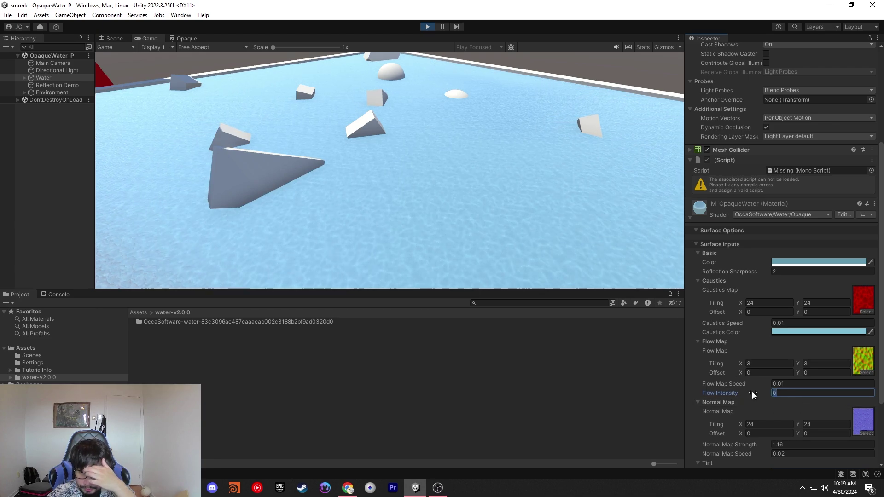
type("2")
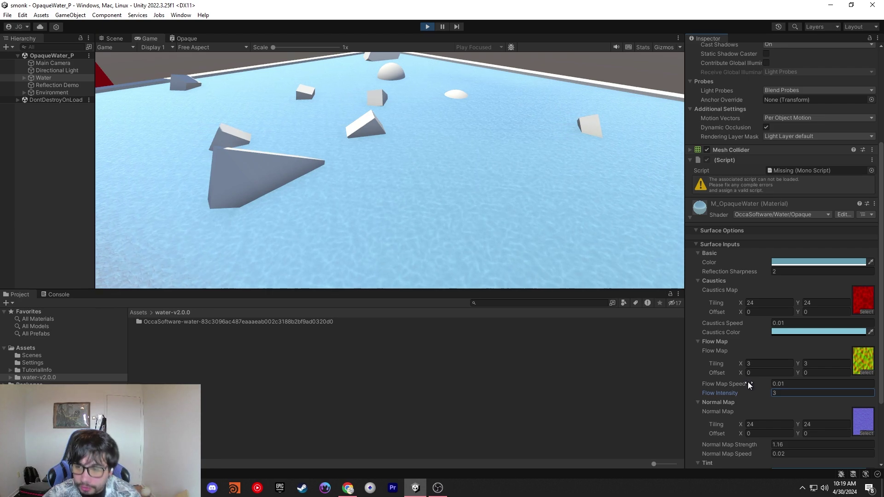
left_click(784, 395)
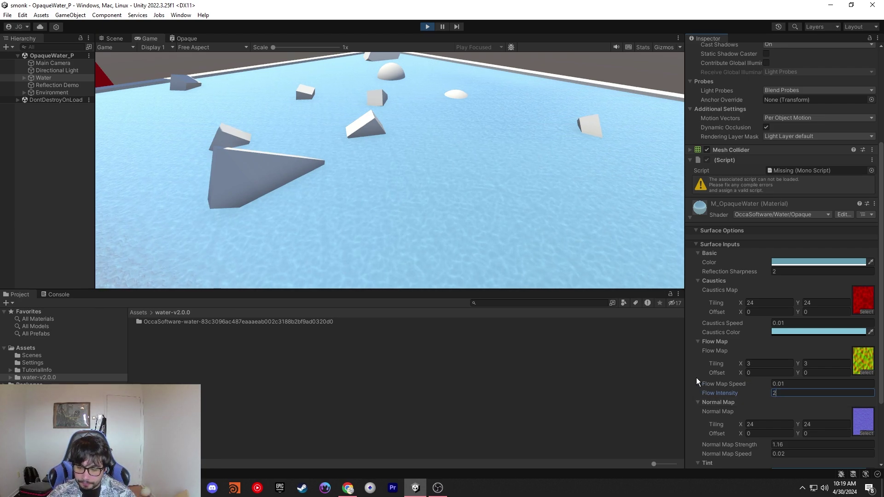
type(".5")
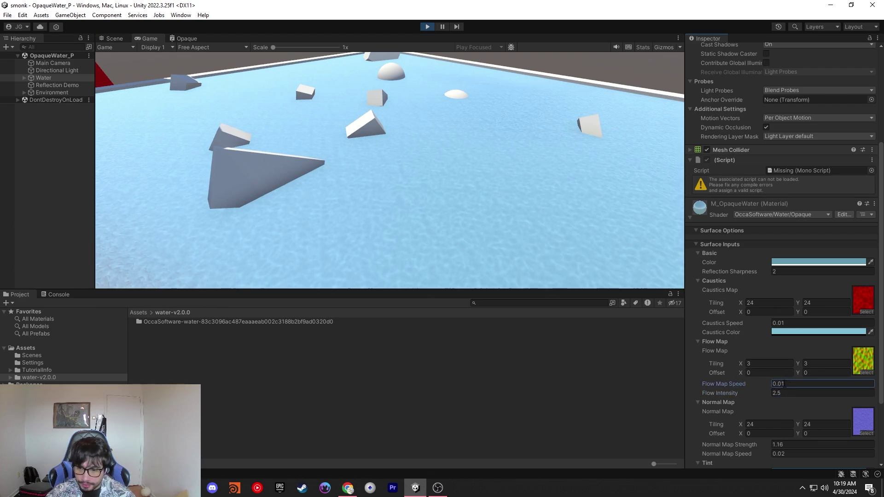
type("0.05")
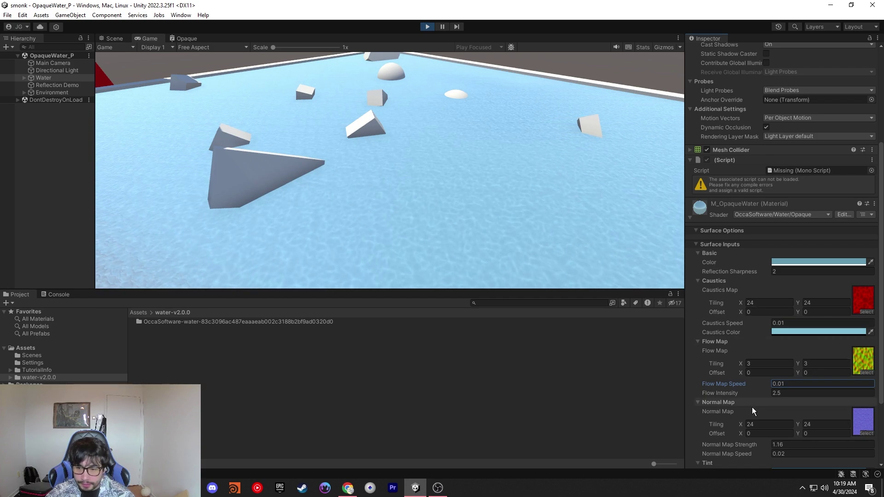
scroll(710, 411, "down", 2)
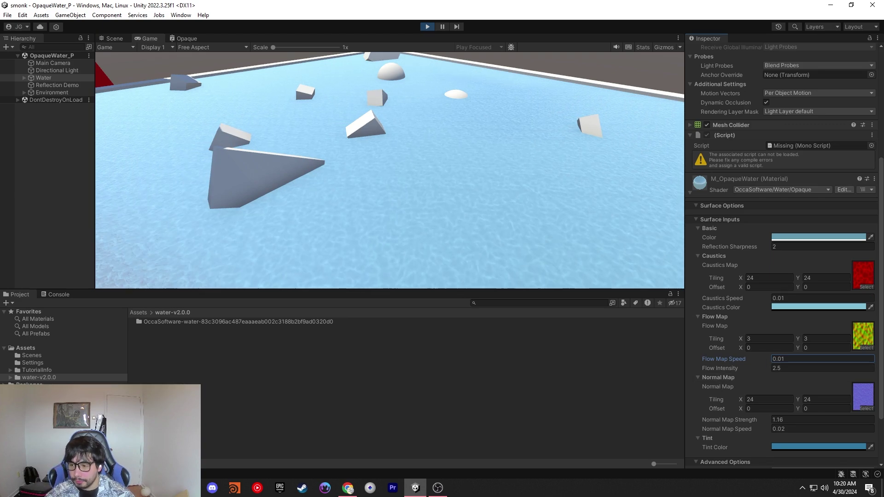
- Back in the Scene view, set Normal Map Strength from 1.16 to 0.58
left_click(111, 39)
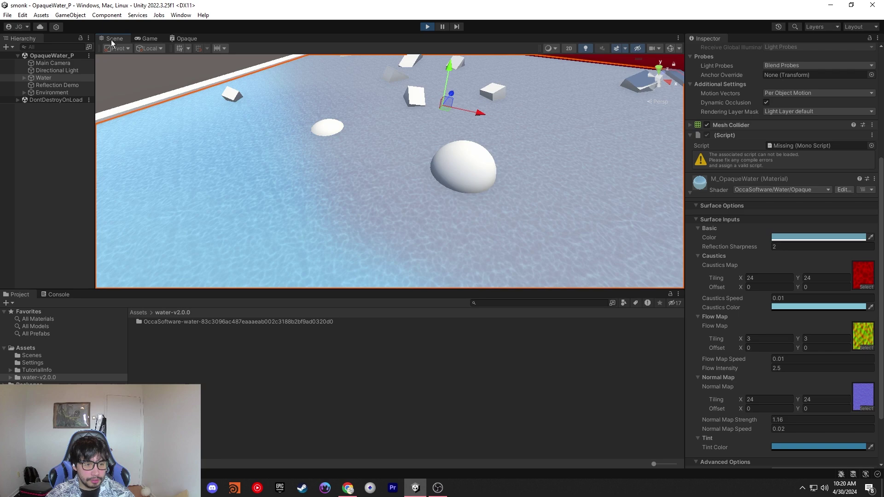
mouse_move(381, 172)
right_mouse_down()
mouse_move(373, 177)
mouse_move(326, 156)
right_mouse_up()
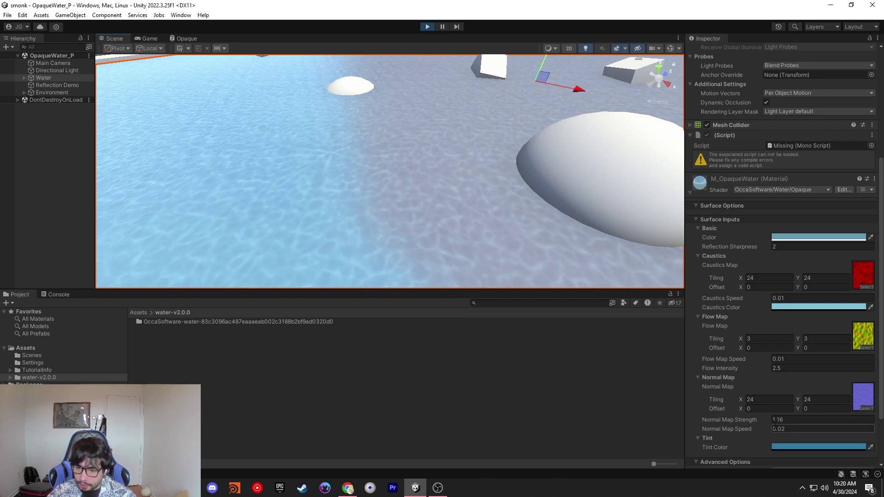
left_click(783, 420)
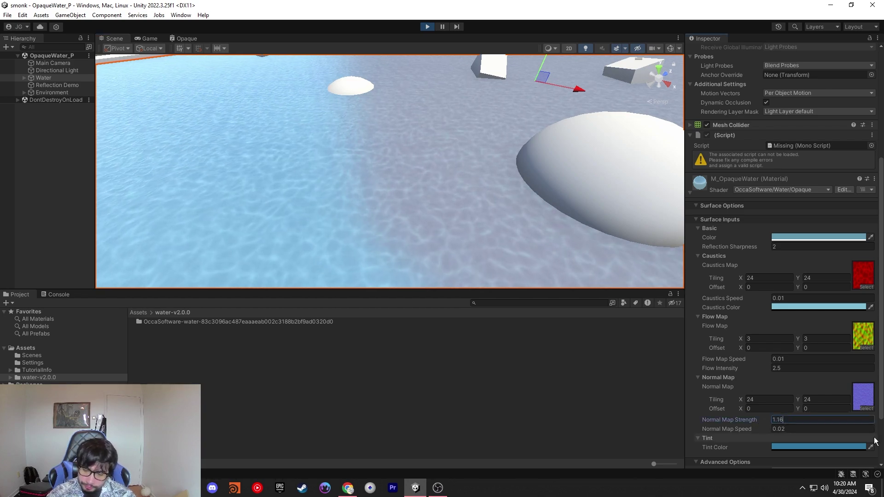
type("0.58")
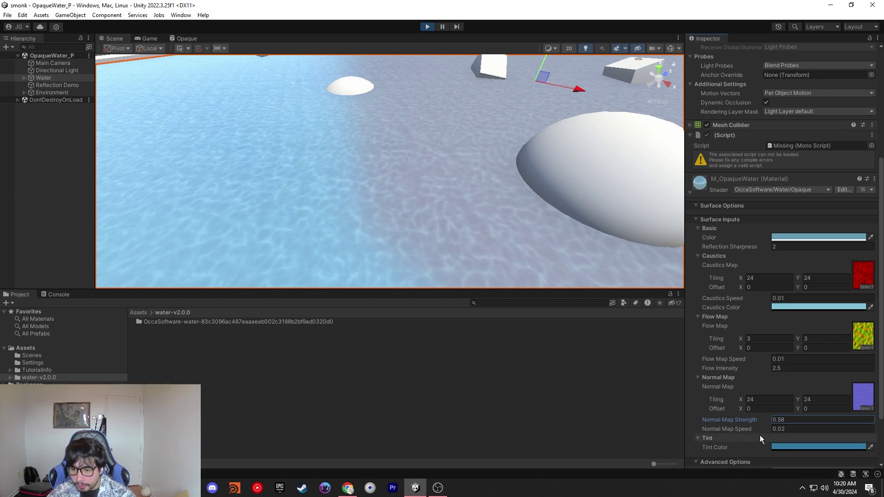
- Keep Normal Map Speed at 0.02 and fly the scene camera lower over the water
scroll(741, 418, "down", 3)
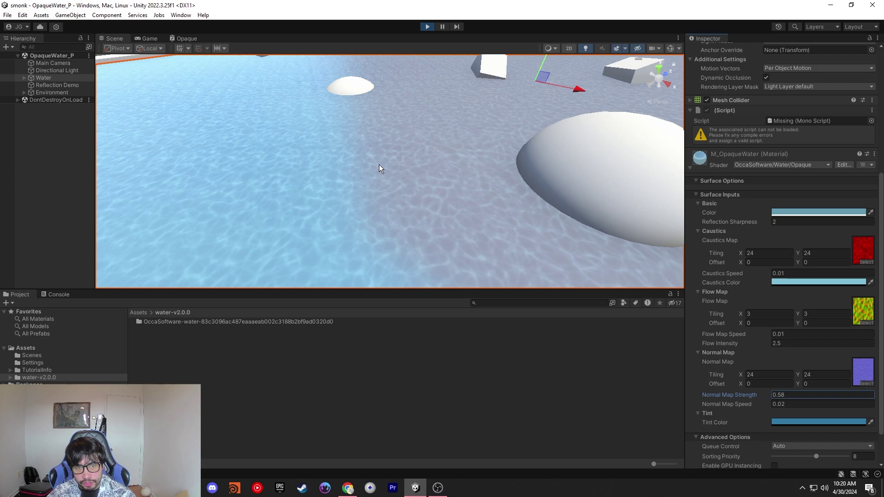
key("Tab")
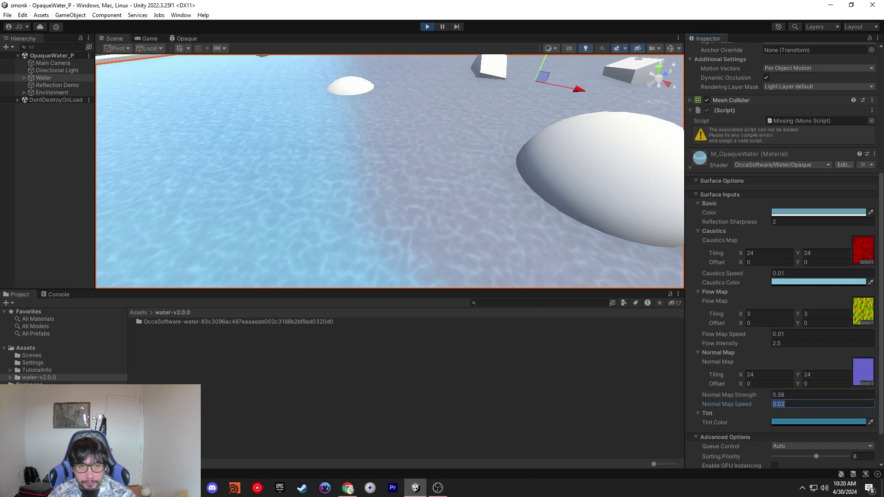
type("0")
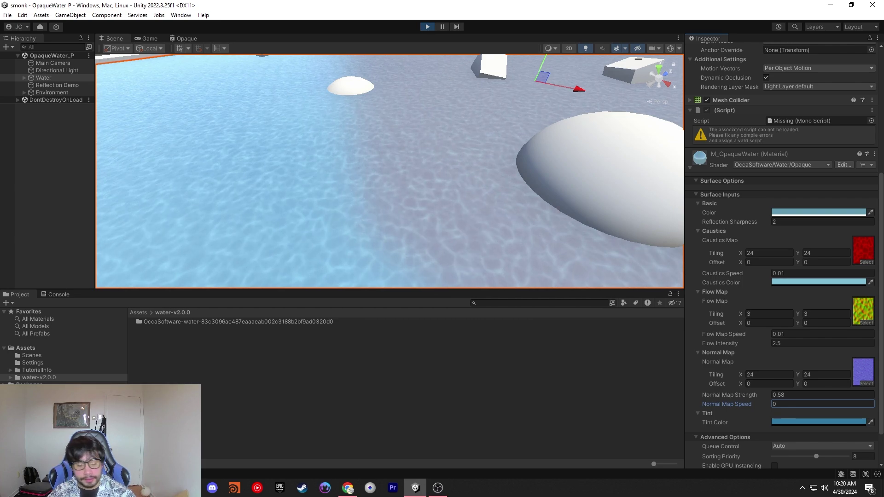
type(".02")
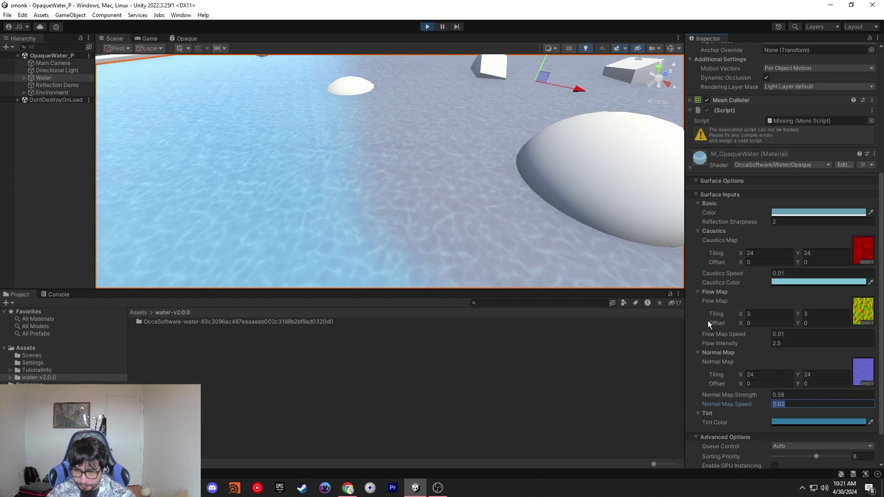
scroll(272, 161, "down", 5)
mouse_move(273, 161)
right_mouse_down()
mouse_move(427, 174)
mouse_move(402, 210)
mouse_move(405, 189)
right_mouse_up()
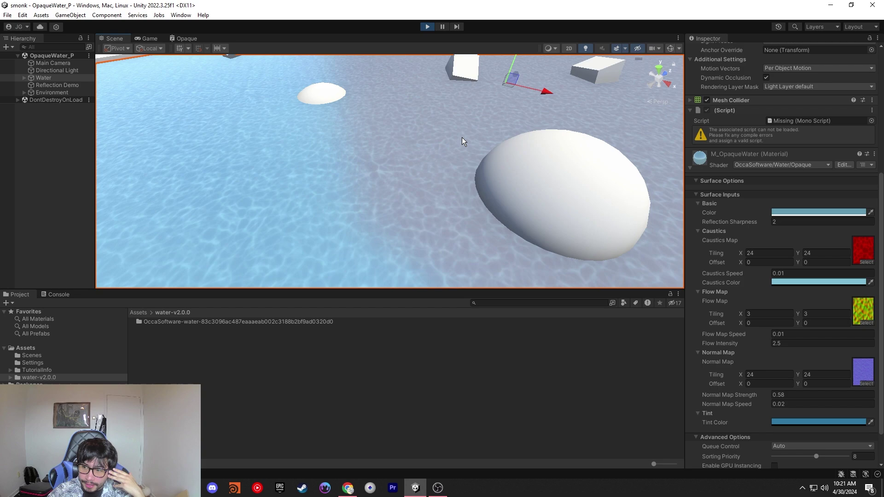
- Open the water shader's graph in Shader Graph and inspect its Vertex block
left_click(845, 165)
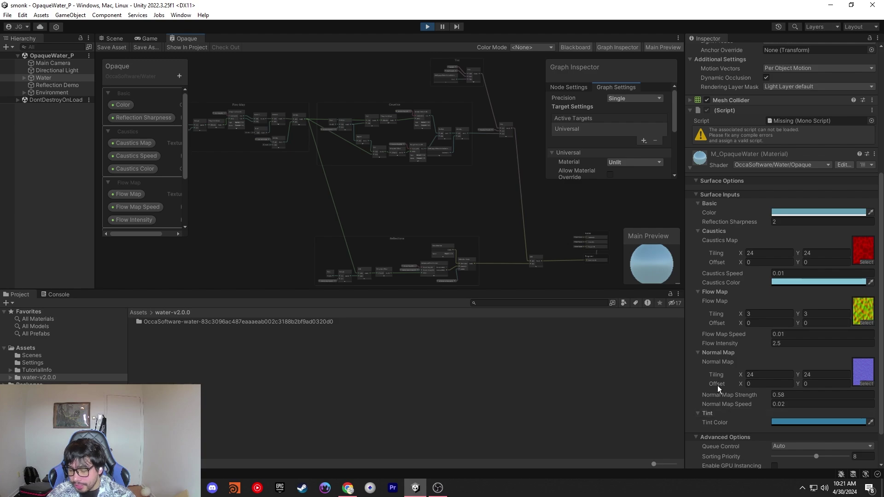
right_click(493, 158)
left_click(470, 184)
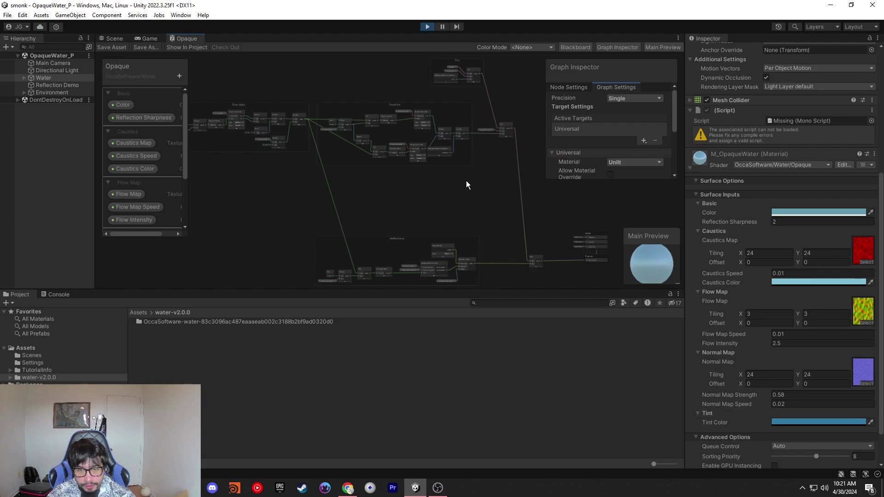
scroll(457, 163, "up", 5)
scroll(525, 220, "up", 1)
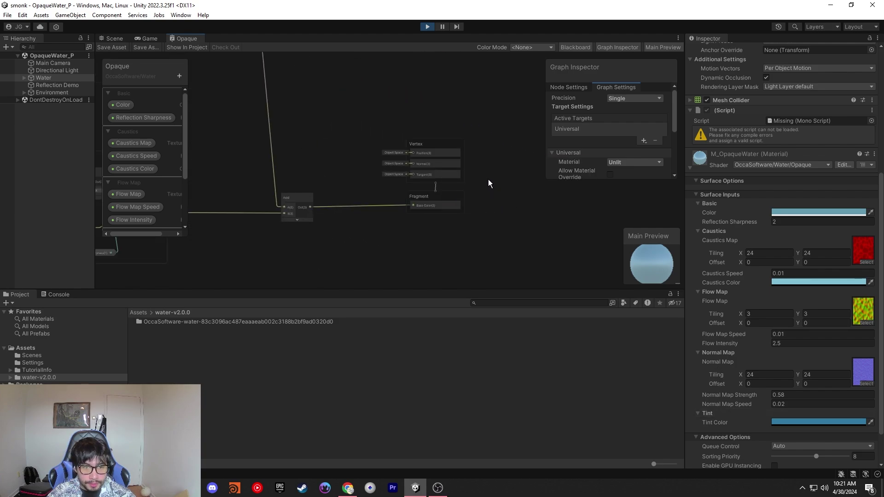
left_click(450, 141)
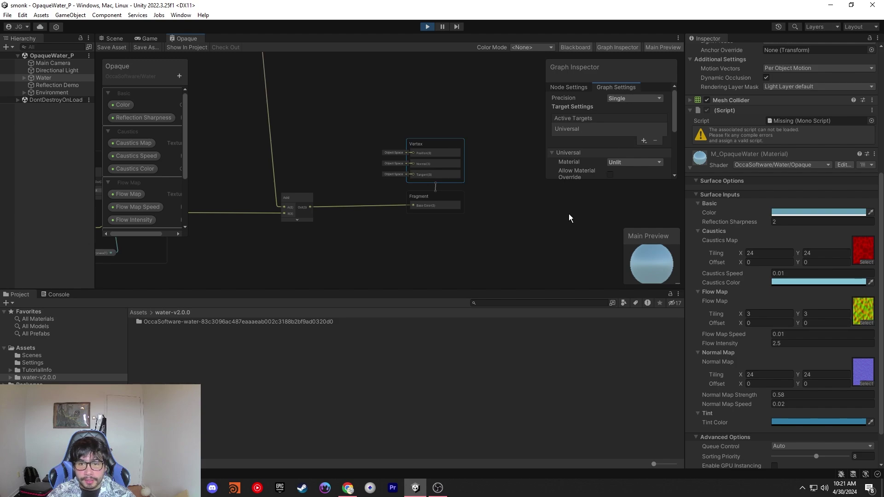
left_click(269, 127)
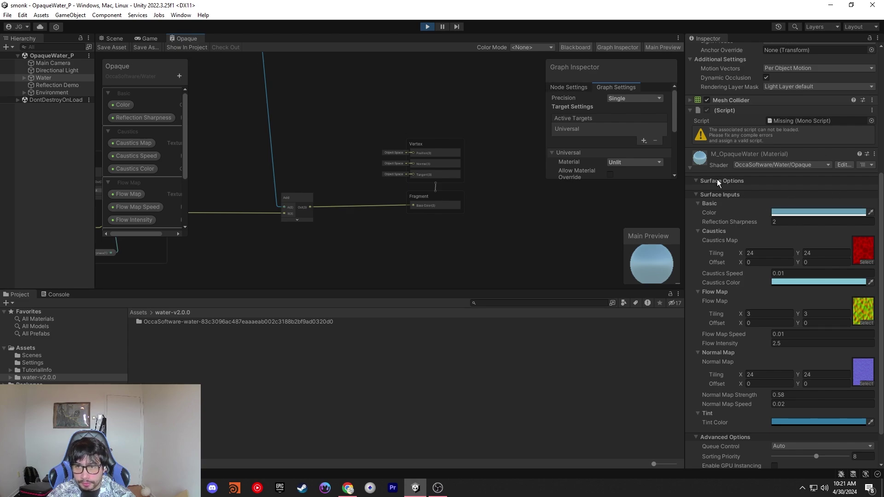
- Set the graph's Surface Type from Opaque to Transparent
scroll(443, 210, "up", 1)
scroll(443, 210, "up", 1)
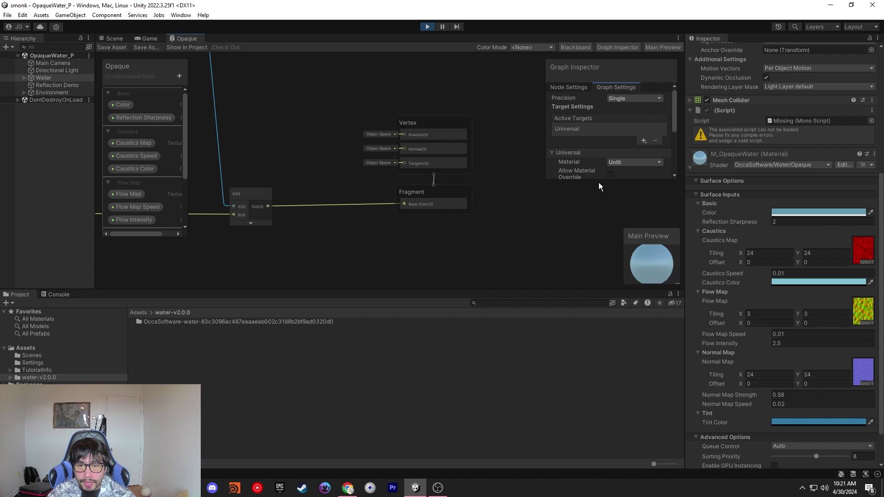
left_click_drag(599, 180, 599, 236)
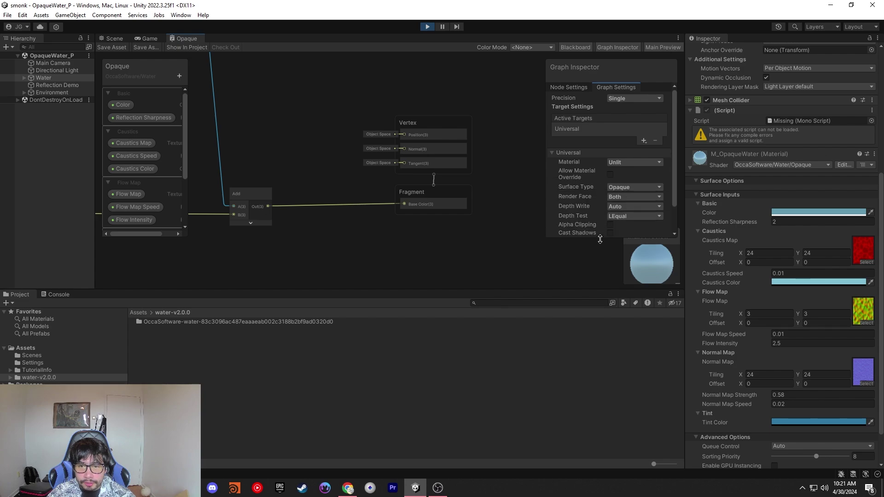
left_click(634, 187)
left_click(637, 207)
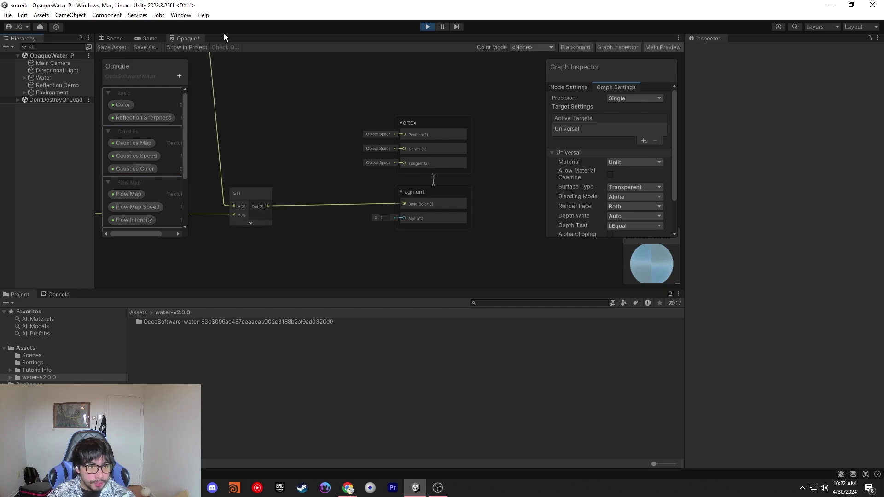
- Add a Float property named alpha to the Blackboard and place it on the graph
left_click(179, 76)
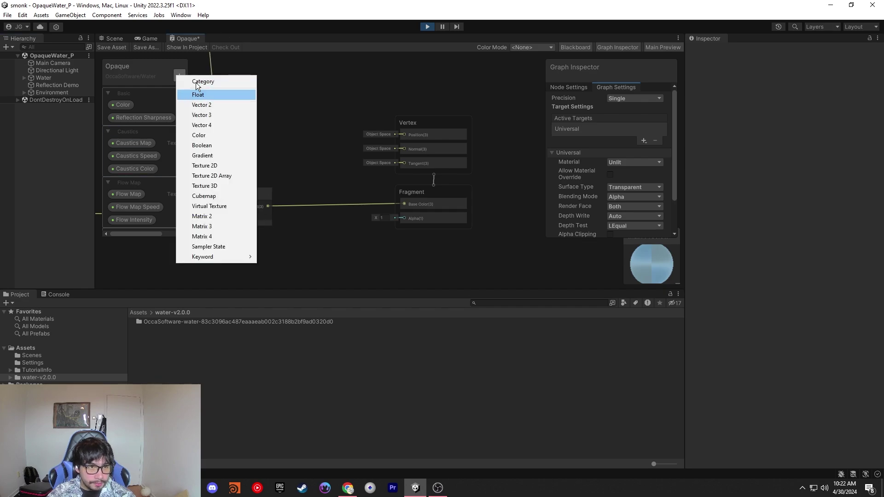
left_click(227, 93)
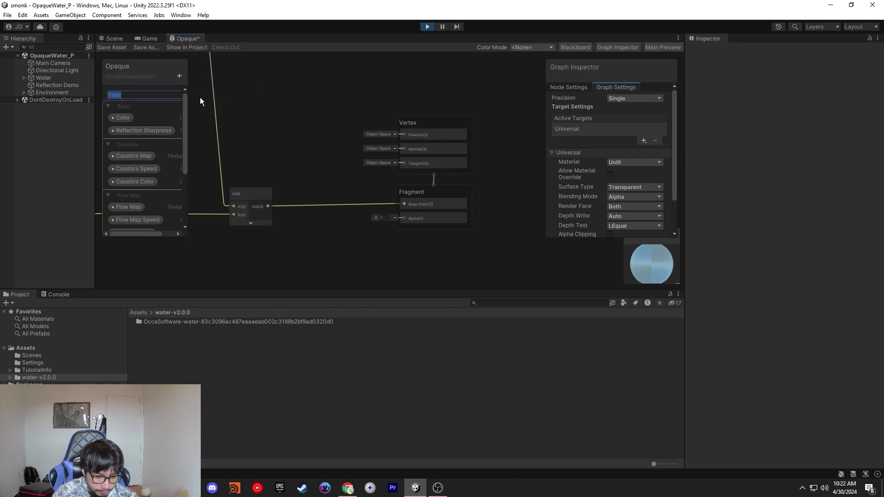
type("alph")
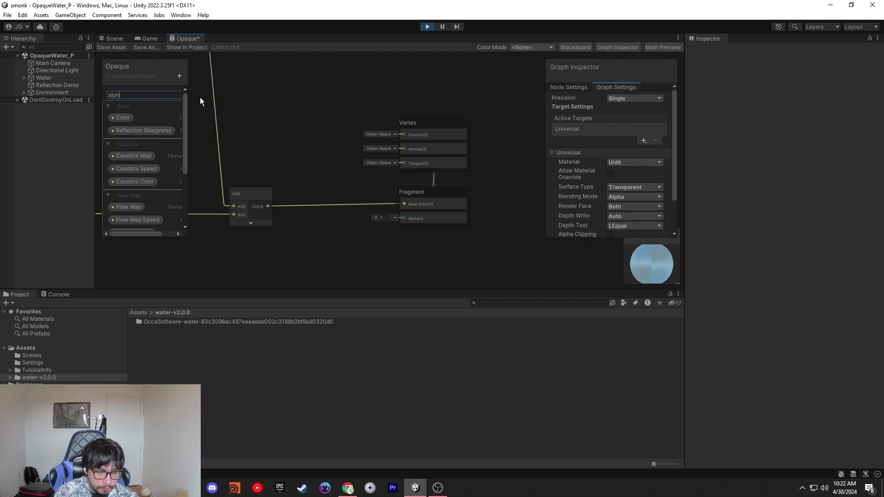
type("a")
key("Return")
left_click_drag(113, 92, 328, 240)
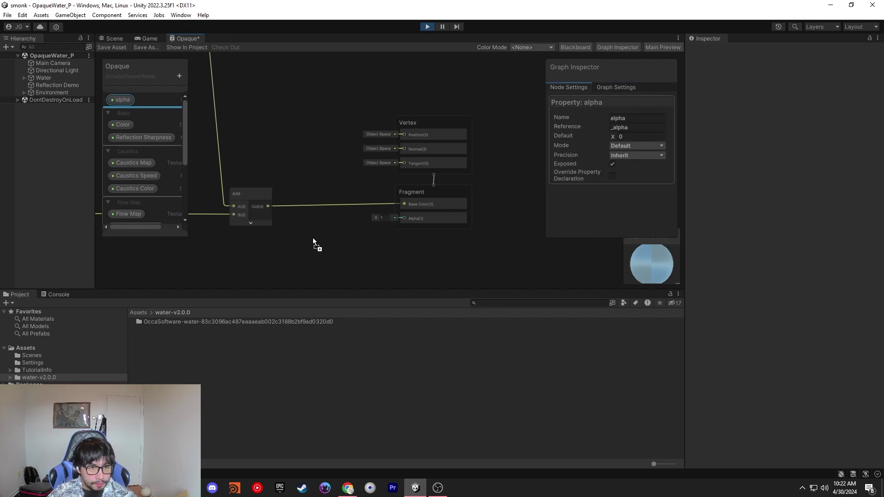
- Set alpha's default to 1, connect it to Fragment Alpha, and save the graph
left_click(339, 244)
type("1")
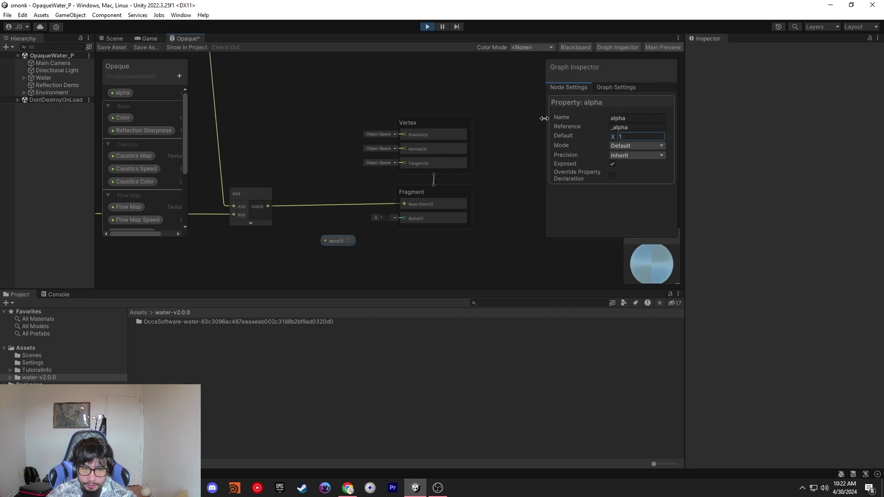
left_click_drag(349, 241, 405, 218)
left_click(409, 247)
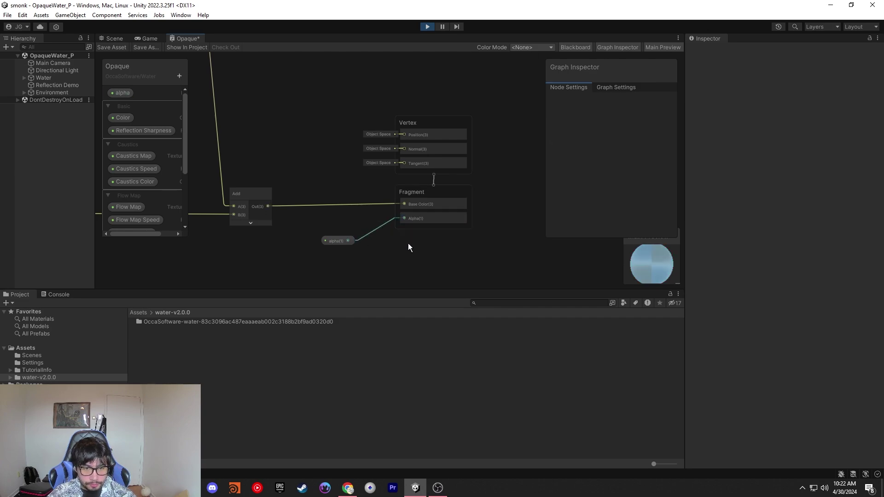
left_click(111, 47)
left_click(142, 38)
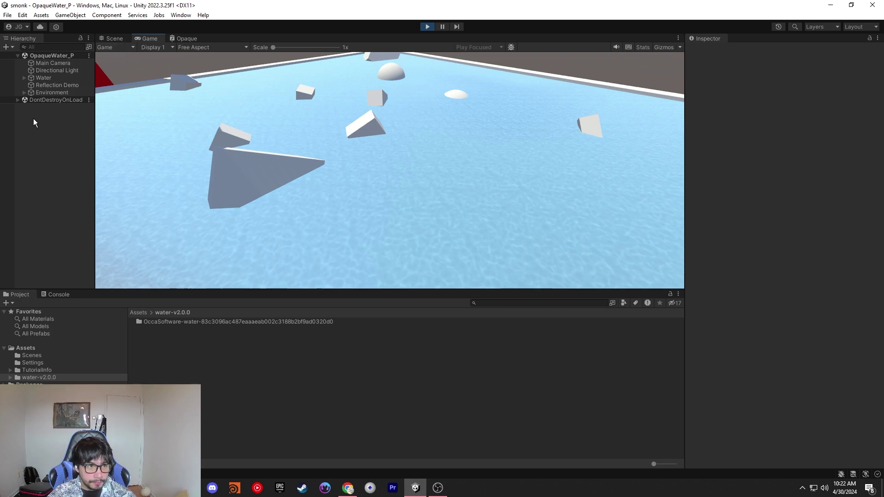
- Drag M_OpaqueWater's alpha down to about 0.58 to see through the water, then restore it to 1
left_click(44, 78)
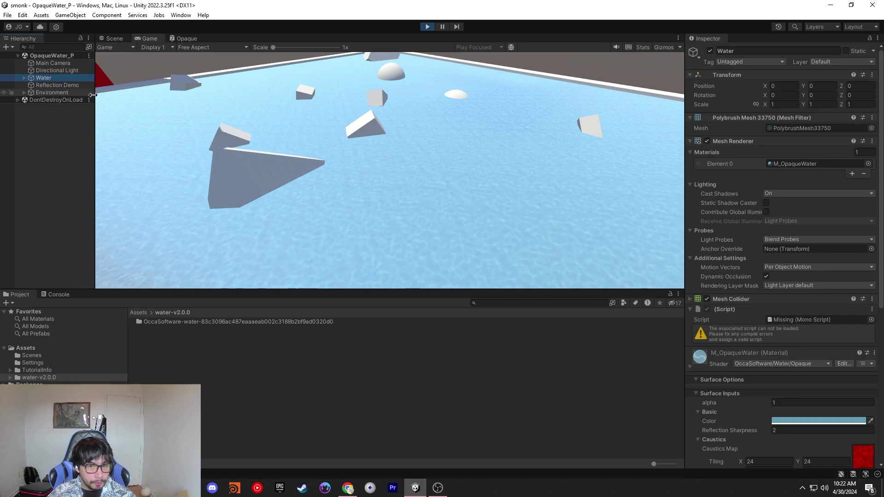
scroll(761, 354, "down", 5)
left_click(762, 354)
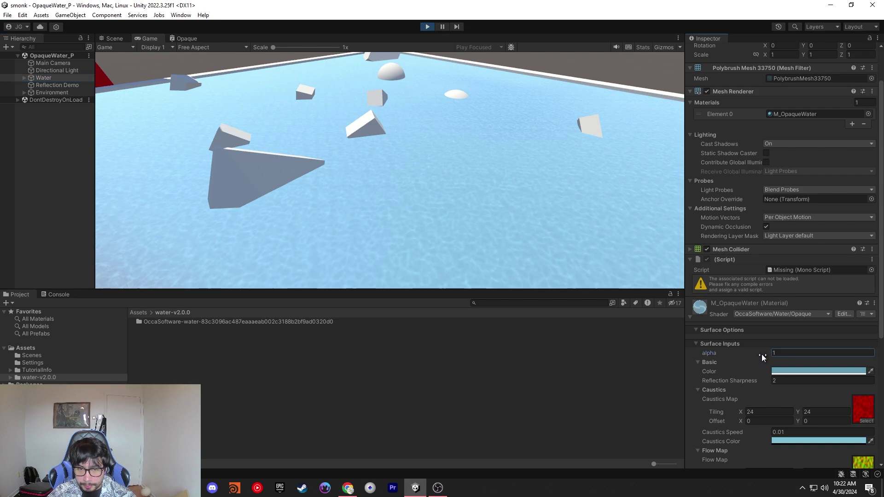
left_click_drag(761, 355, 753, 355)
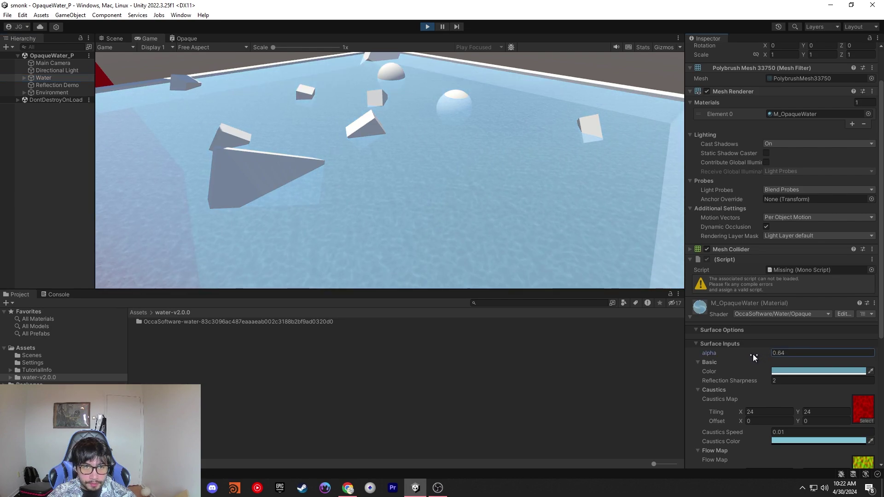
left_click_drag(752, 354, 770, 364)
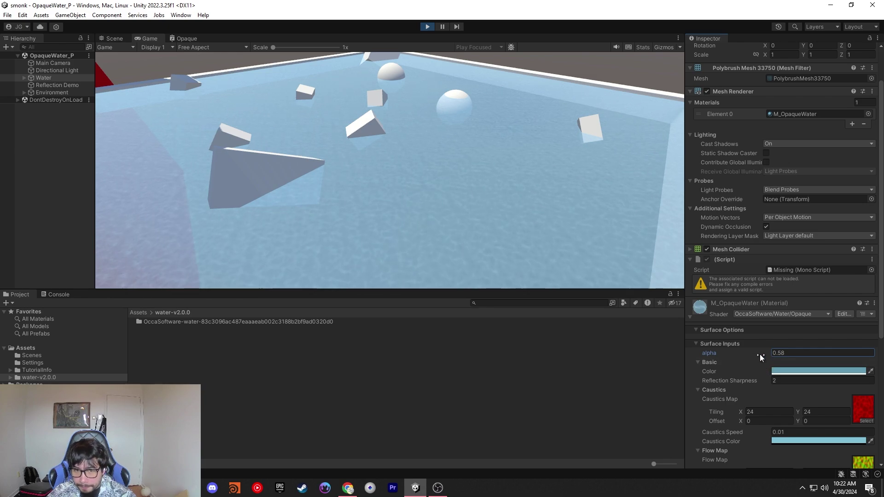
left_click_drag(759, 355, 748, 352)
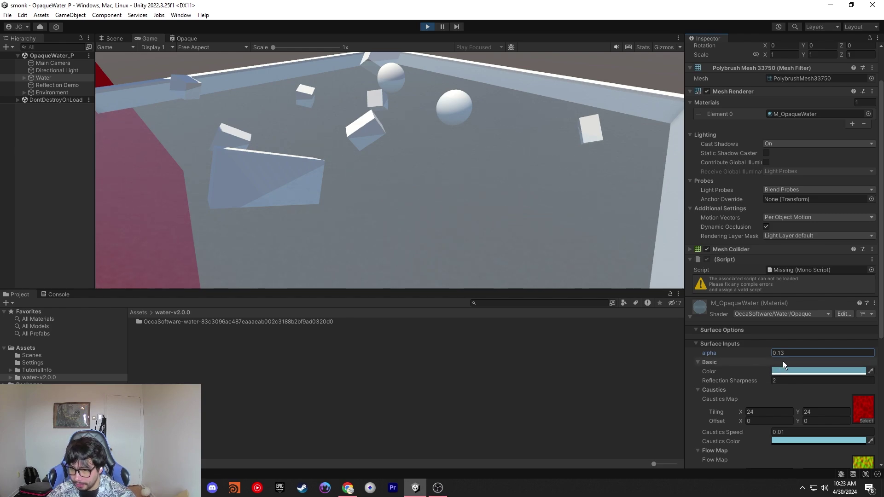
type("1")
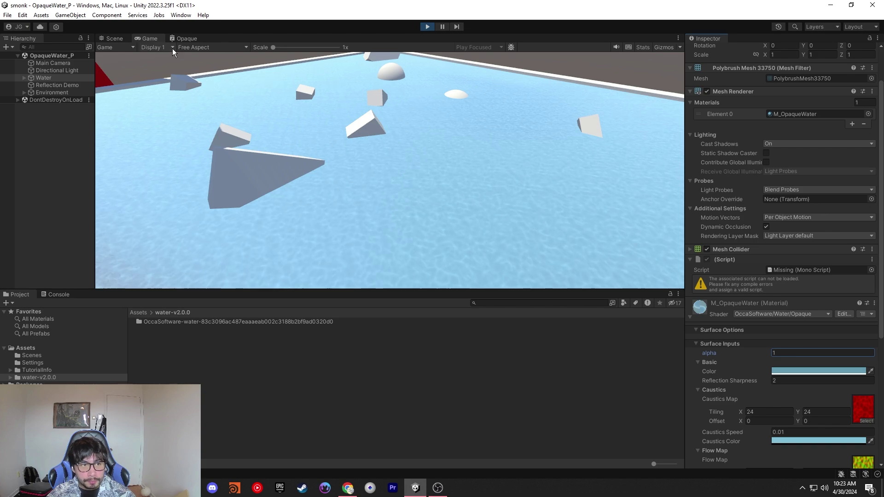
- Set the Opaque water shader graph's Surface Type to Opaque, save it, and show the Game view
left_click(181, 39)
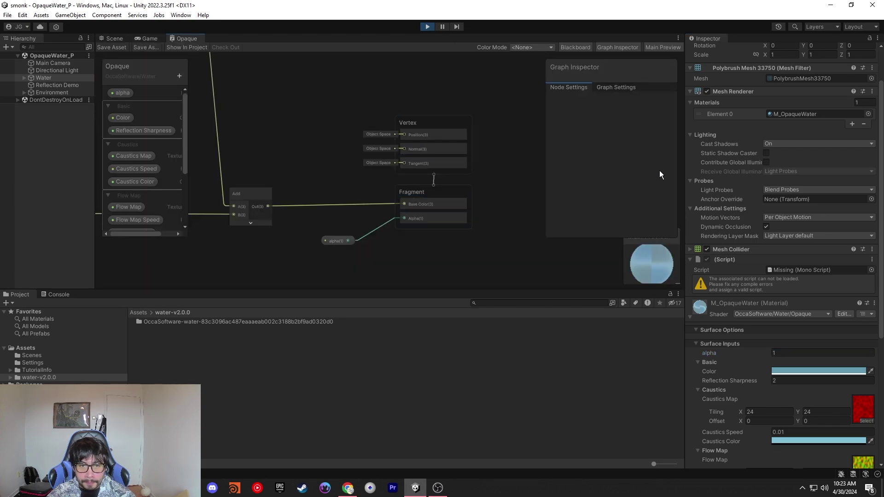
left_click(609, 89)
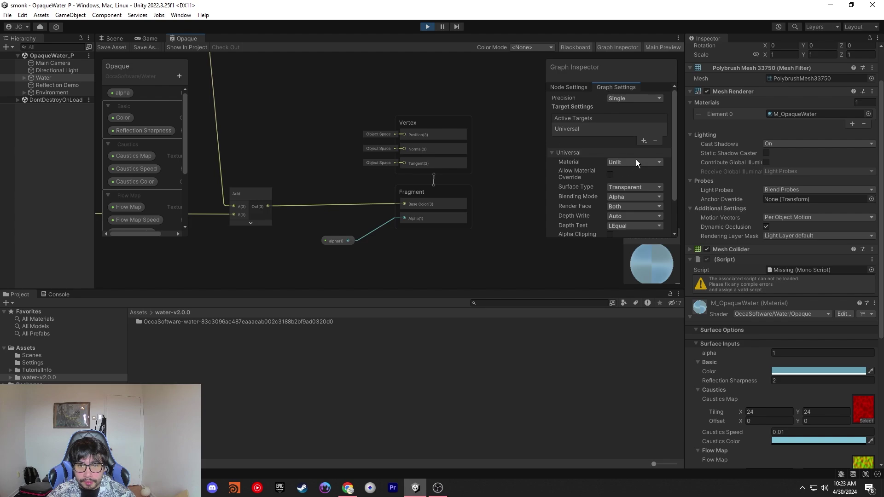
left_click(628, 189)
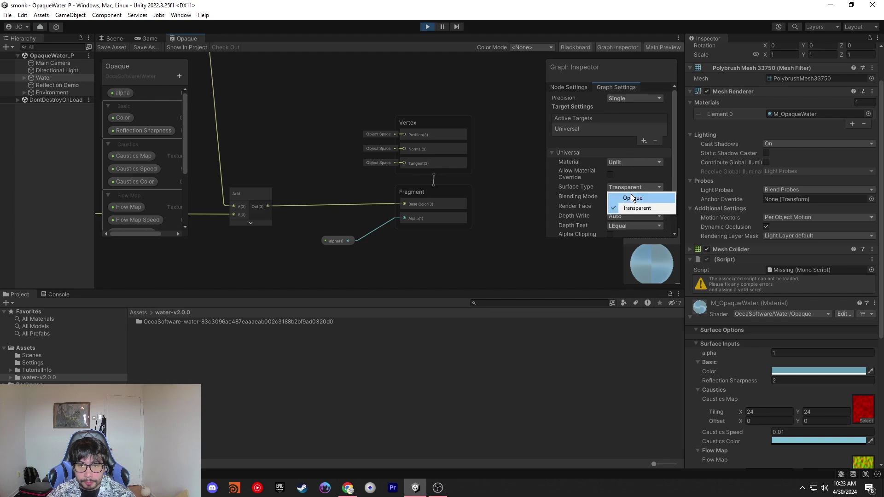
left_click(631, 195)
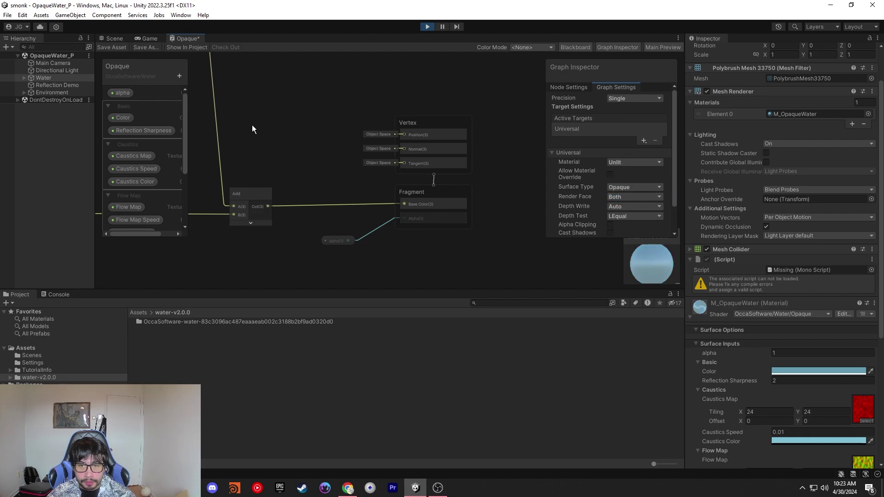
left_click(116, 48)
left_click(110, 38)
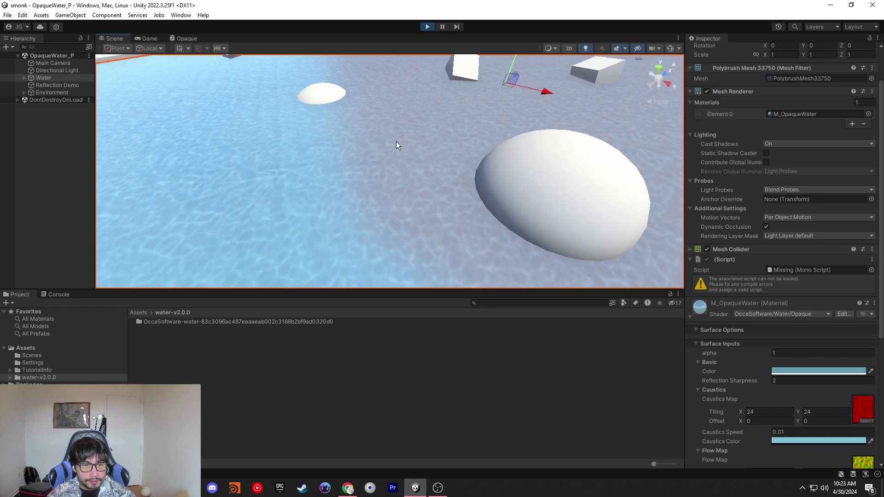
left_click(149, 40)
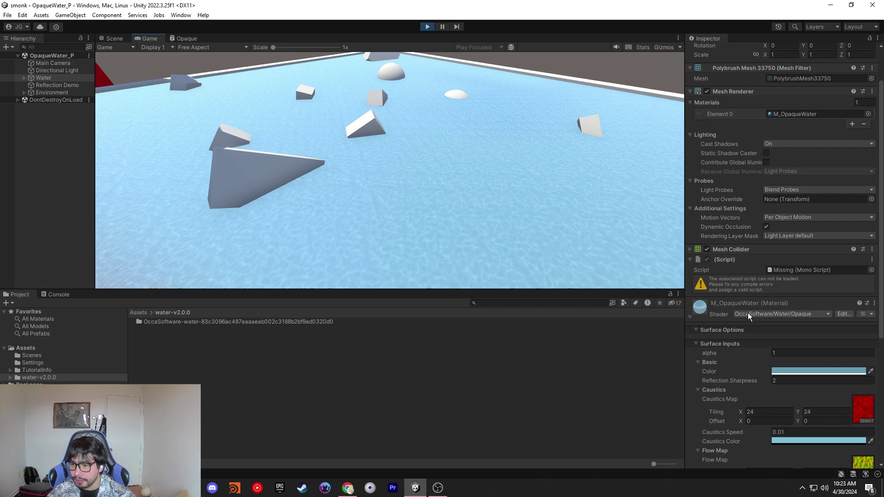
- Change the water material's base Color to green 3BAB00
scroll(700, 357, "down", 1)
scroll(700, 359, "down", 1)
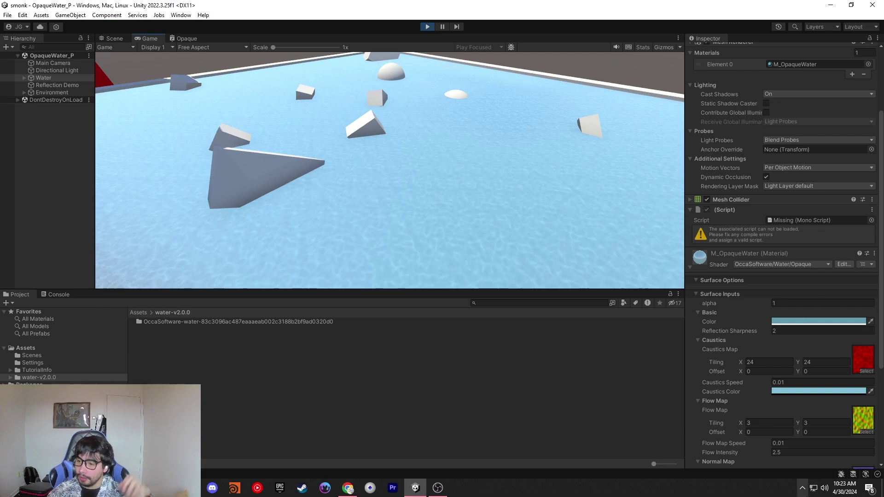
left_click(844, 322)
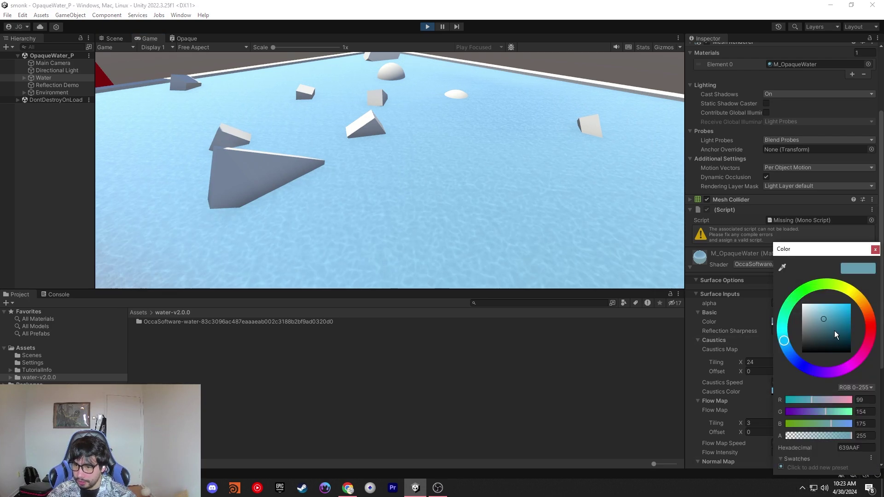
mouse_move(835, 331)
left_mouse_down()
mouse_move(851, 304)
mouse_move(820, 285)
left_mouse_up()
left_click(813, 285)
left_click_drag(845, 314, 852, 321)
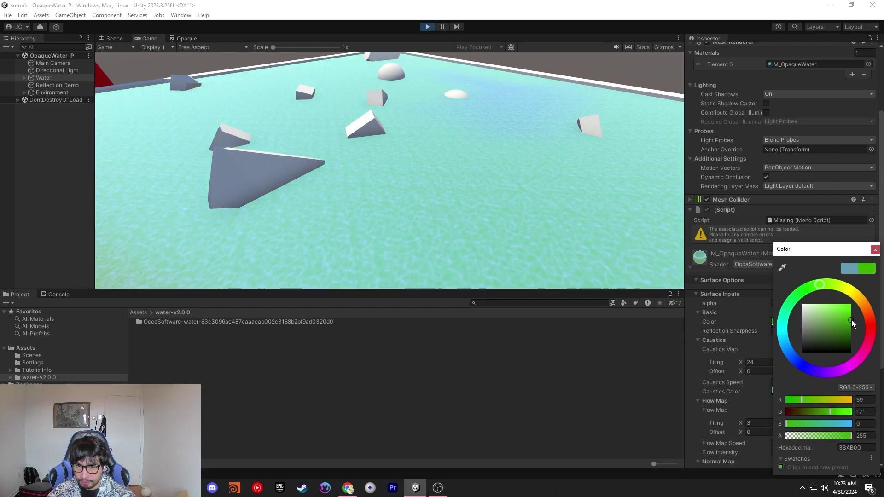
left_click(875, 250)
- Set the Caustics Color to green 47C803
scroll(834, 389, "down", 1)
left_click(825, 366)
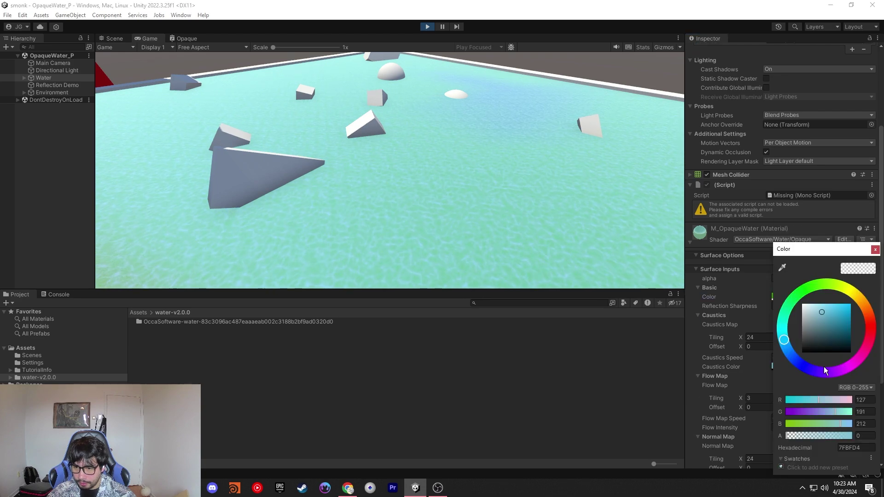
left_click_drag(810, 293, 819, 286)
left_click_drag(847, 316, 850, 315)
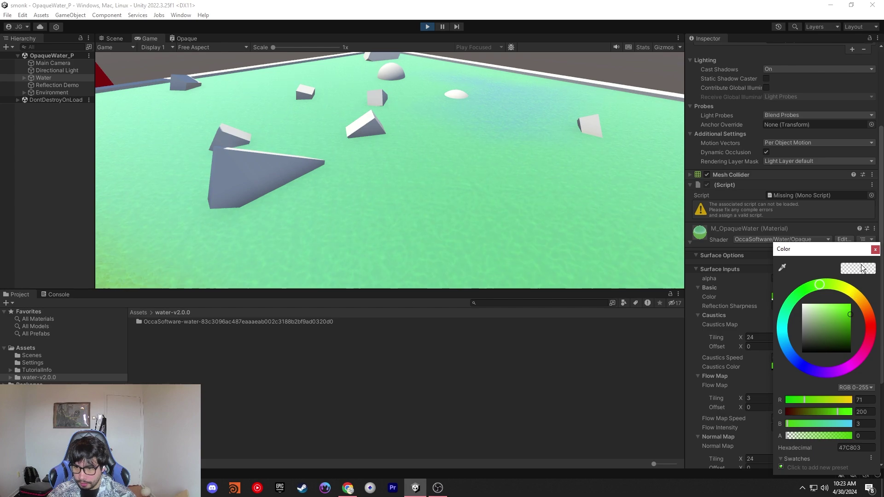
left_click(875, 250)
- Set the Tint Color to a medium green (3FA200)
scroll(826, 388, "down", 1)
scroll(825, 388, "down", 1)
scroll(819, 394, "down", 1)
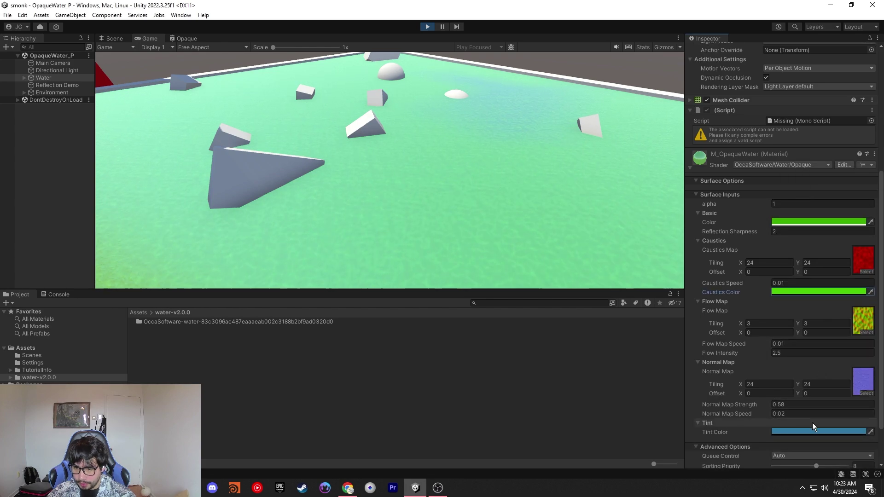
left_click(813, 430)
mouse_move(841, 318)
left_mouse_down()
mouse_move(844, 291)
mouse_move(822, 287)
left_mouse_up()
left_click_drag(845, 314, 855, 320)
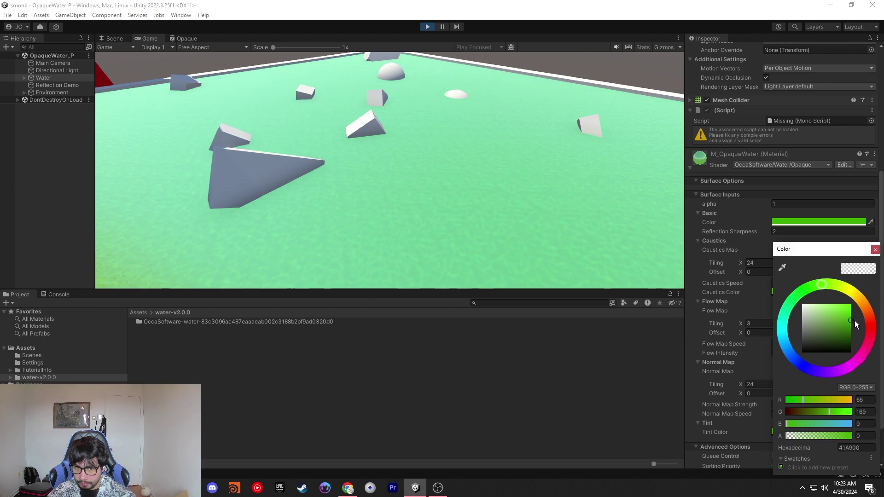
left_click(876, 250)
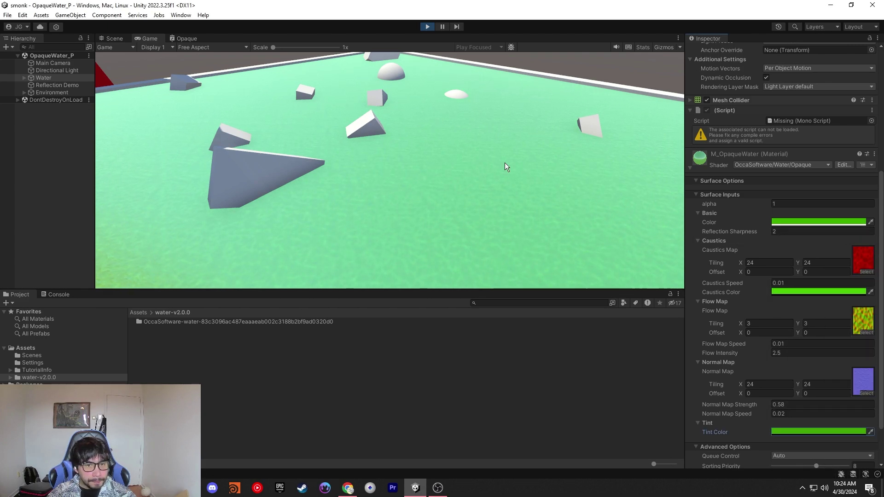
- Darken the base Color green and brighten Caustics Color to lime green 59FF00
left_click(827, 222)
left_click_drag(844, 282, 863, 288)
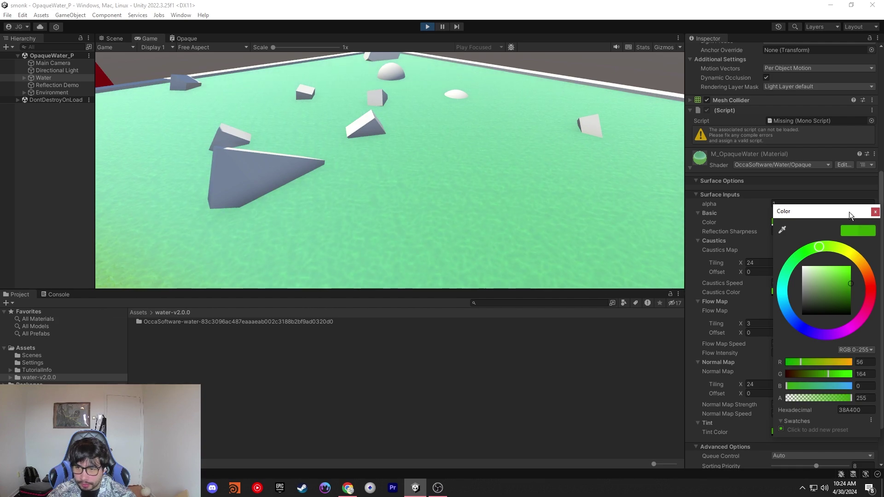
left_click(875, 212)
left_click(848, 292)
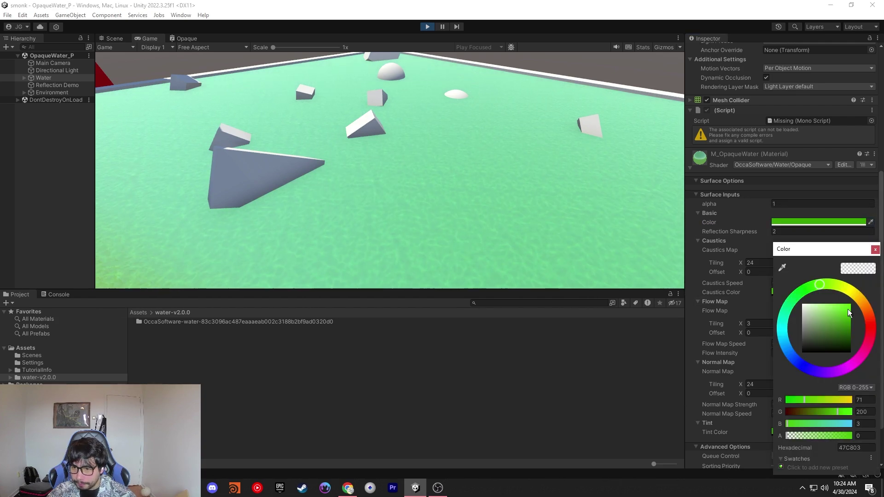
left_click_drag(850, 312, 862, 307)
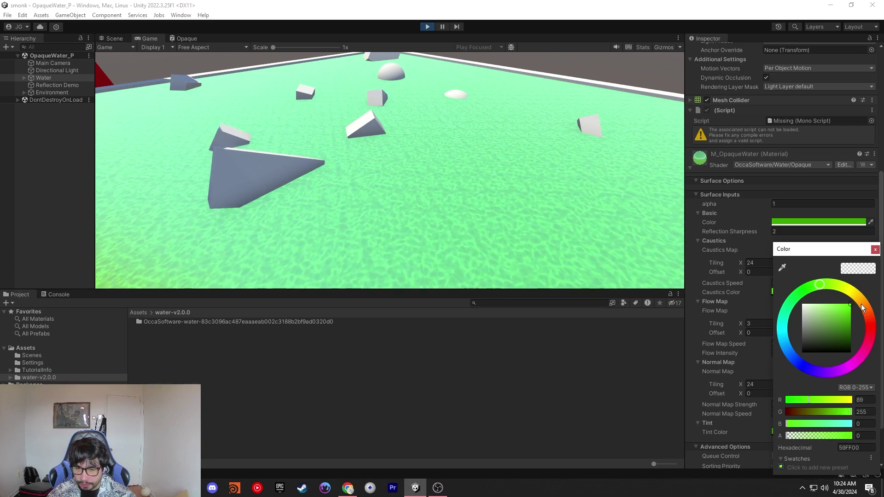
left_click(874, 249)
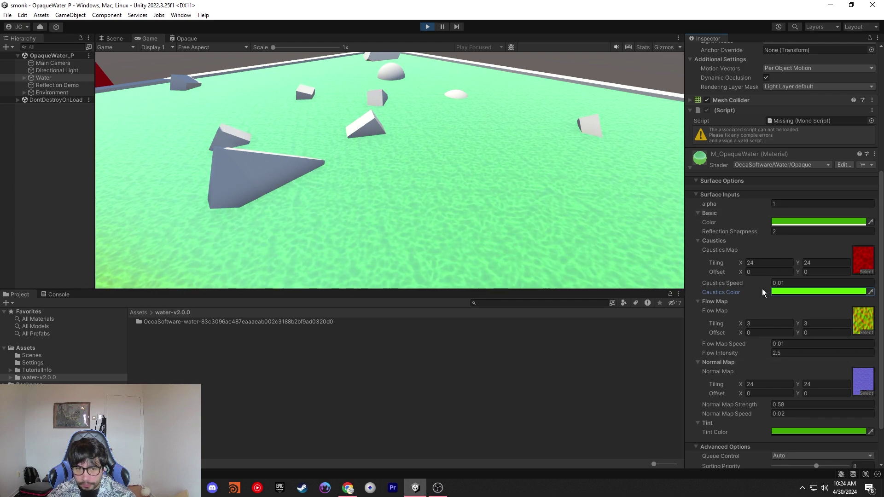
- Set the Opaque shader graph's Surface Type to Transparent
left_click(197, 40)
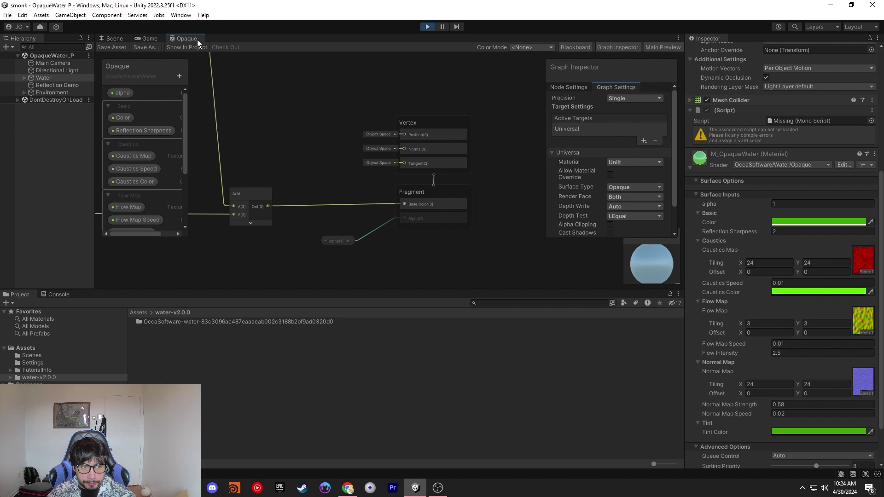
left_click(629, 188)
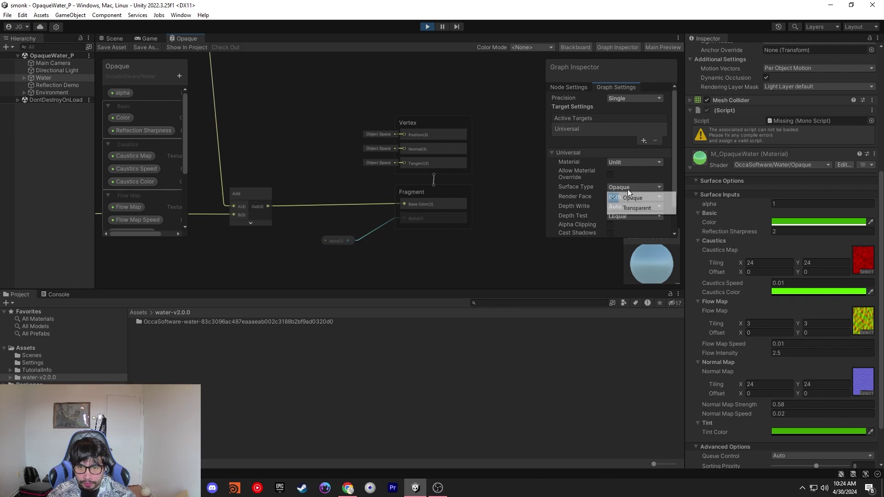
left_click(631, 207)
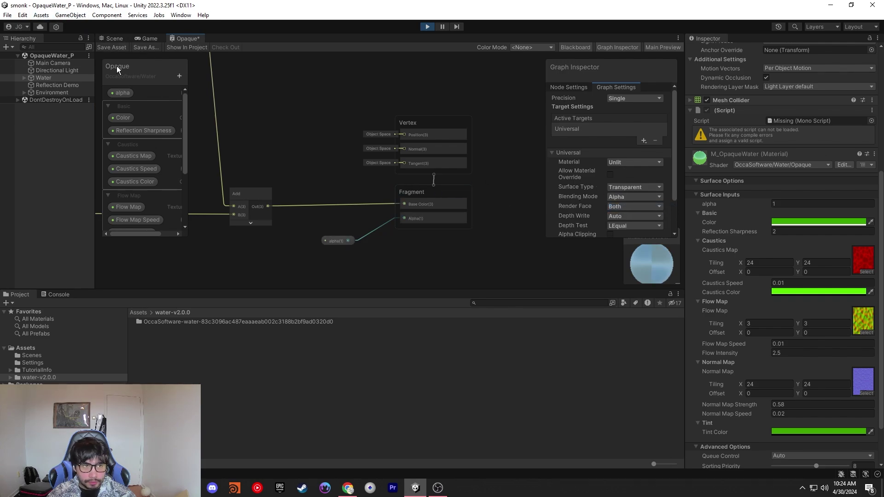
- In the Game view, set the water material's alpha to 0.9
left_click(141, 40)
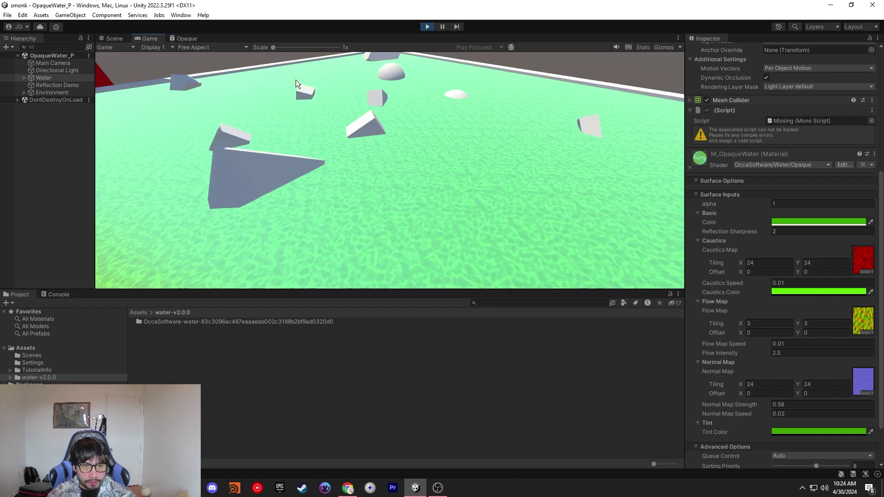
left_click(770, 202)
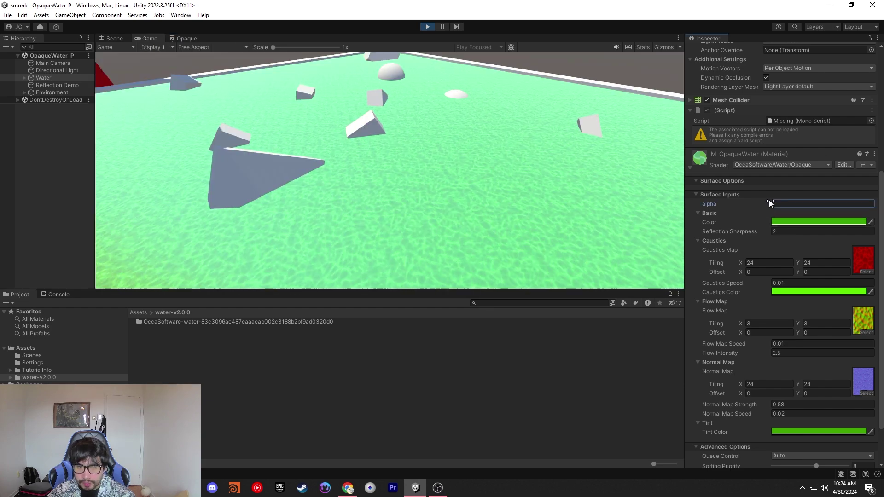
left_click_drag(769, 203, 765, 204)
type("0.79")
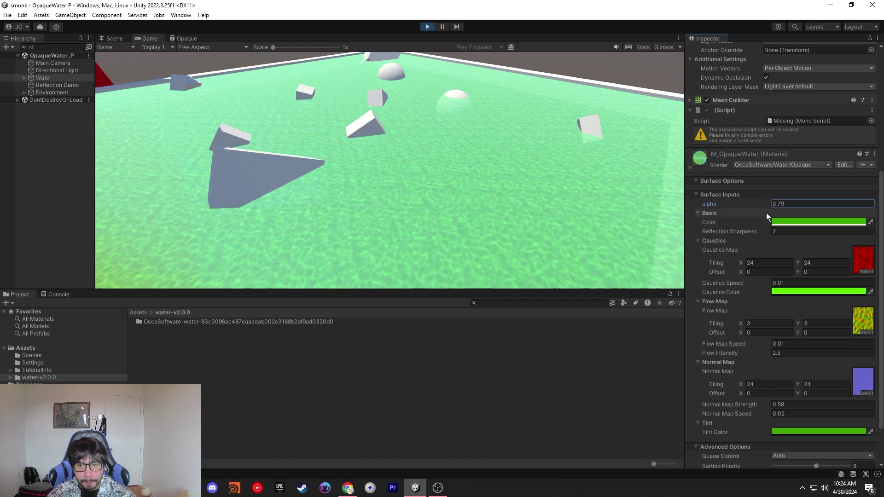
left_click(764, 203)
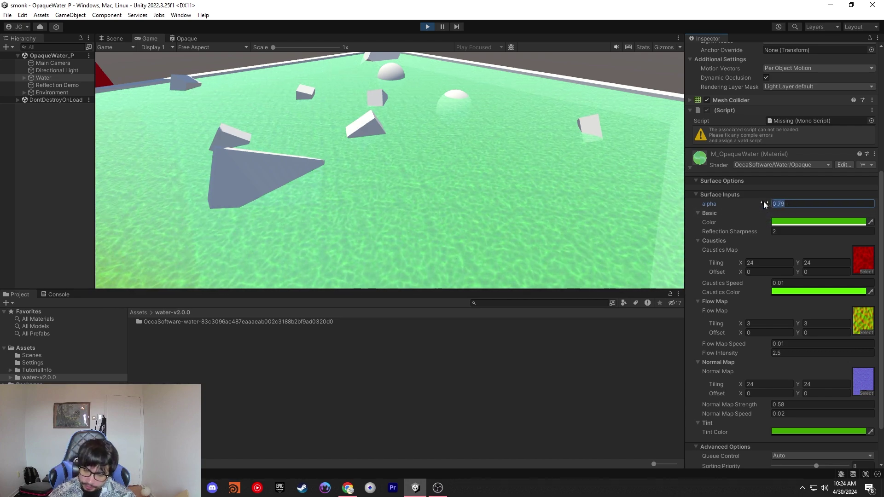
type("0.9")
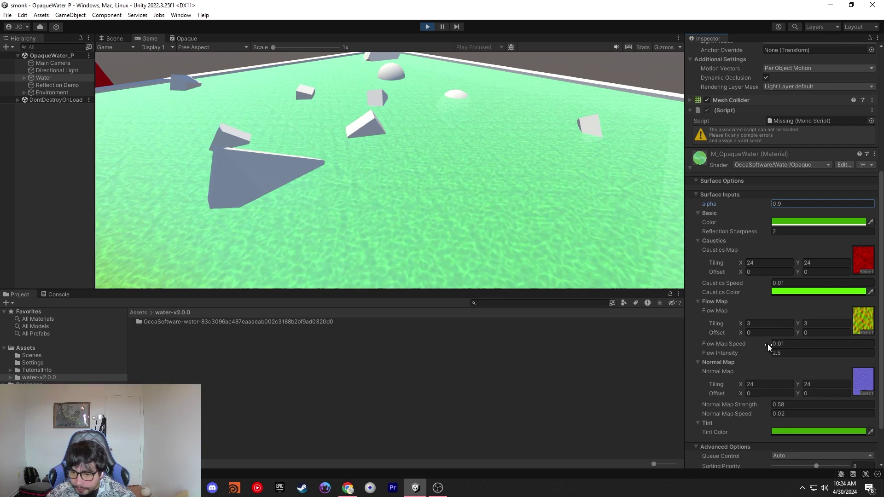
- Set the water material's Flow Intensity to 5
left_click(776, 353)
double_click(794, 356)
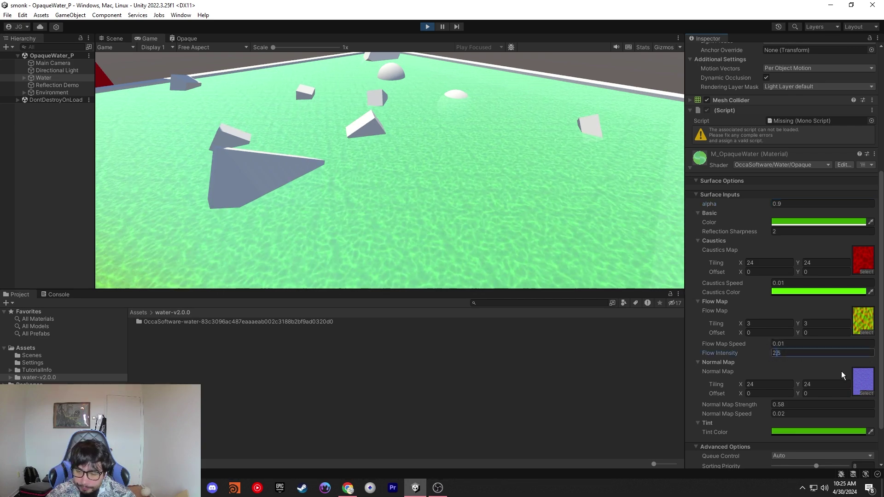
type("5")
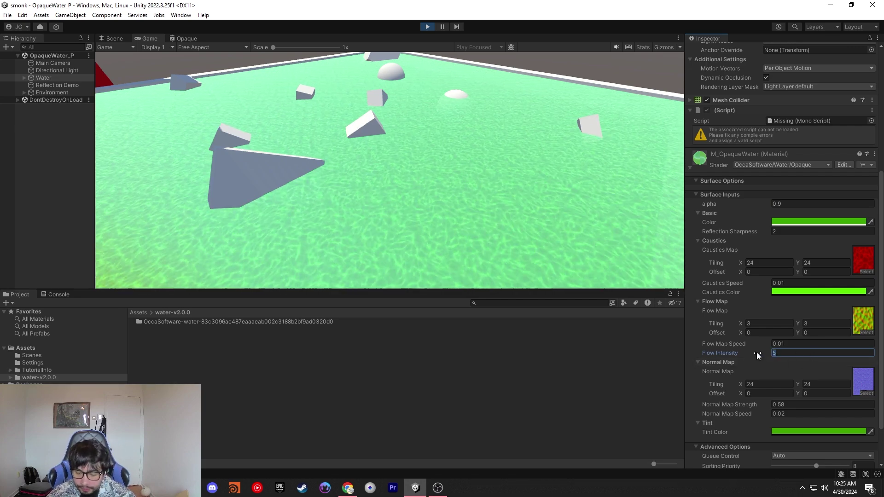
left_click_drag(756, 352, 717, 344)
type("8")
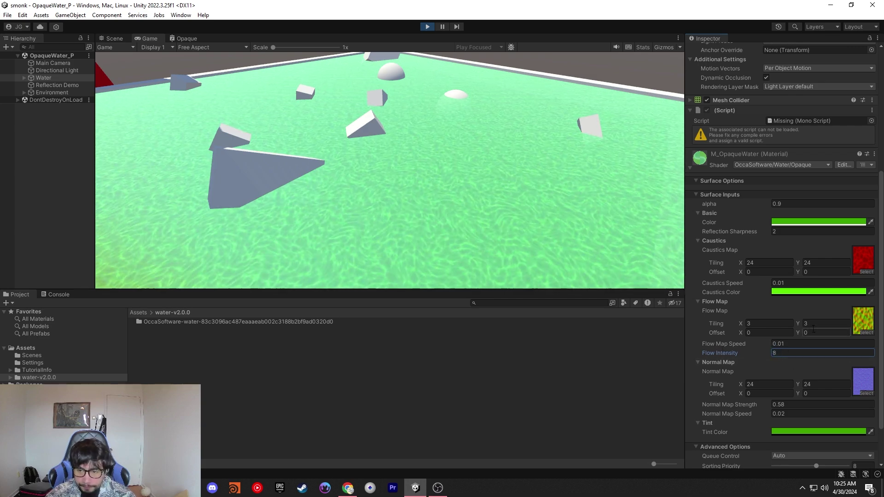
left_click(807, 353)
type("6")
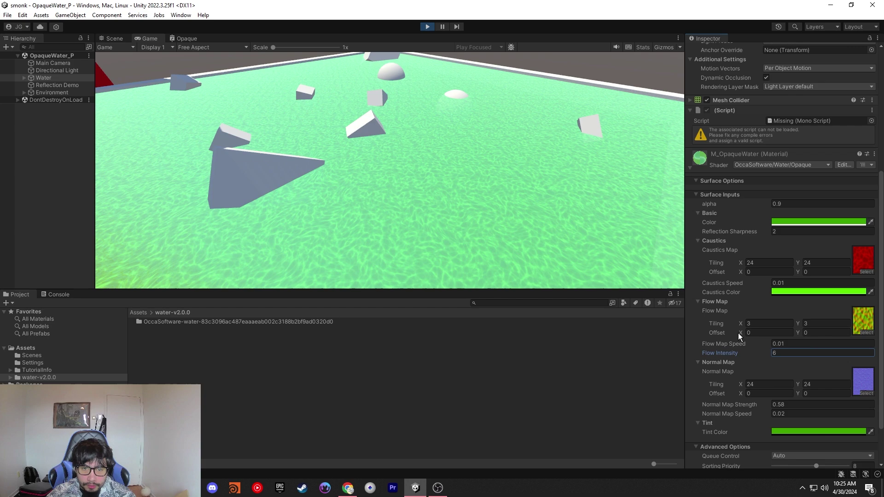
key("Return")
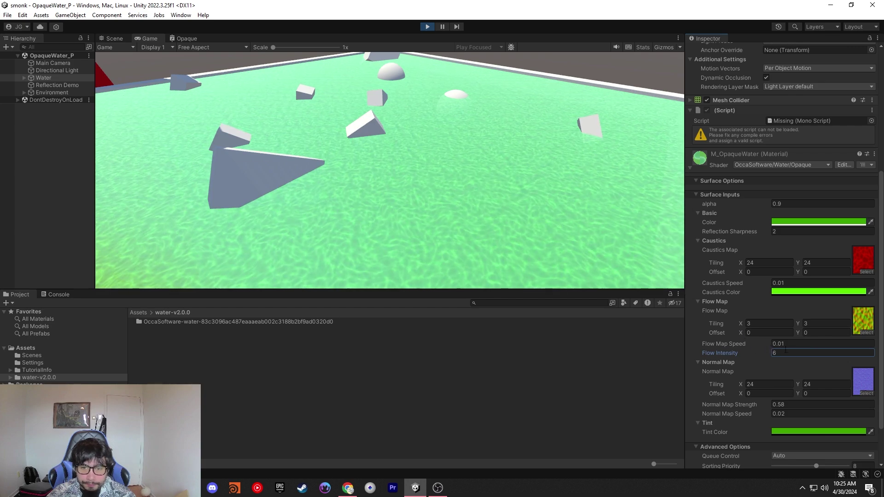
type("5")
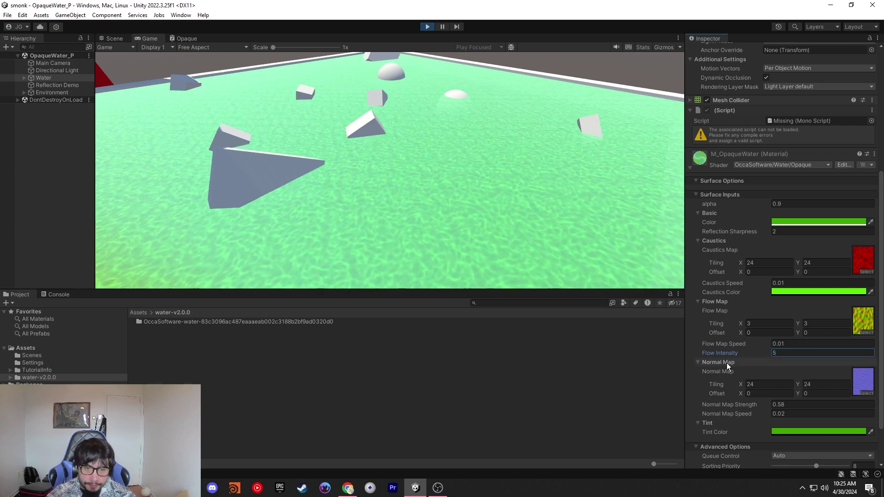
- Set Flow Map Speed to 0.005 and maximize the Game view
left_click(793, 344)
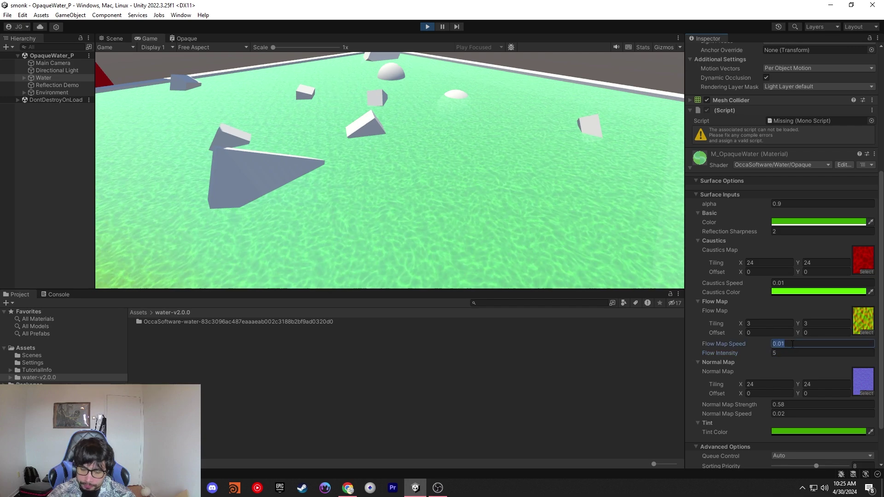
key("BackSpace")
type("05")
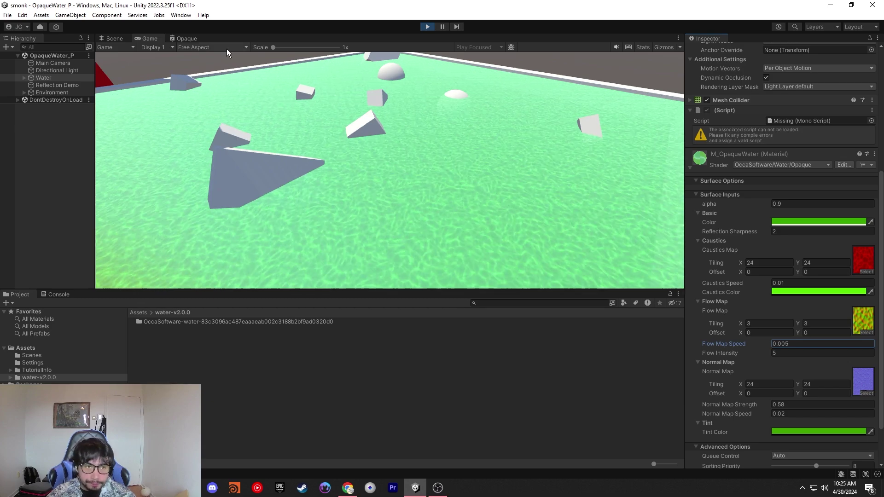
double_click(145, 36)
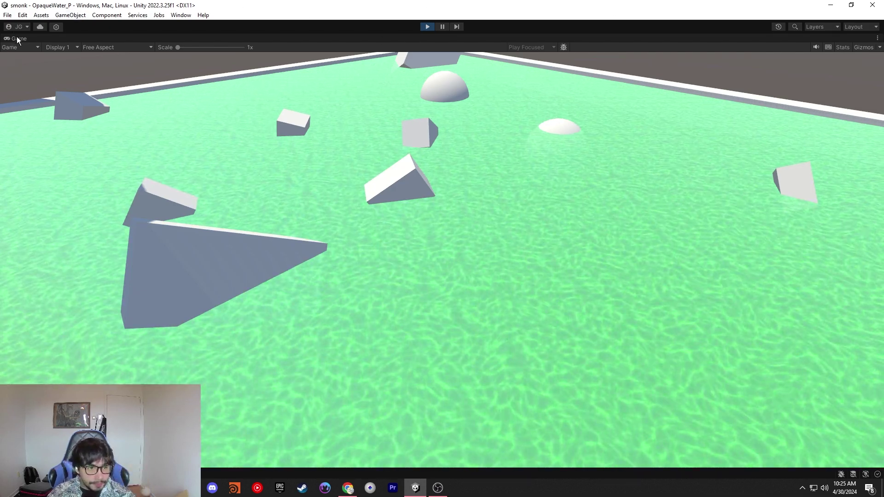
- Restore the normal layout and undo edits so the water is light blue with alpha 1
double_click(17, 37)
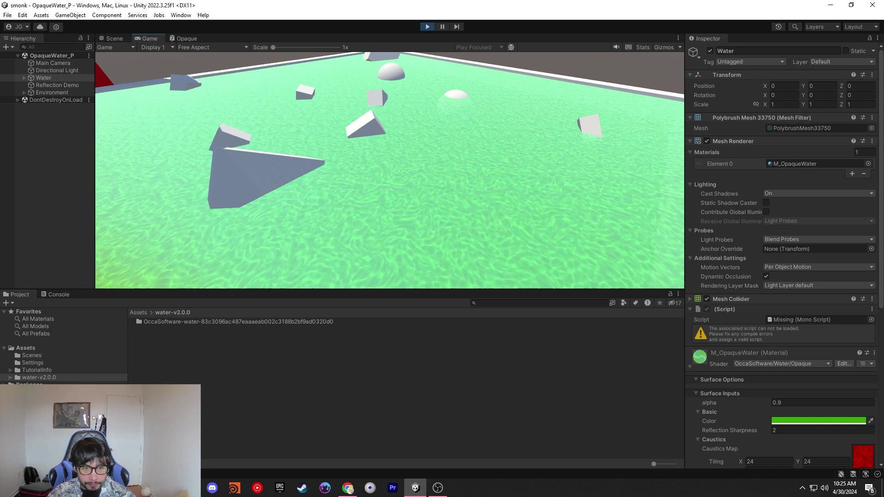
mouse_move(709, 403)
left_mouse_down()
mouse_move(710, 369)
mouse_move(668, 340)
left_mouse_up()
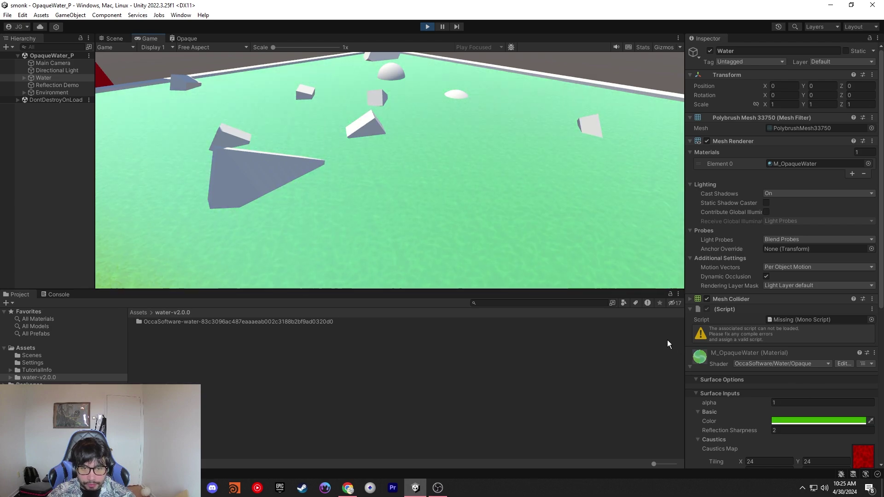
key("ctrl+z")
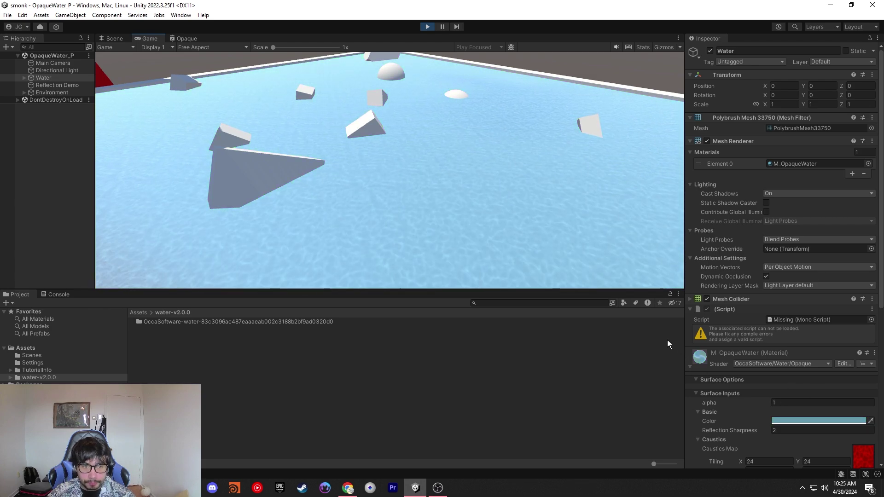